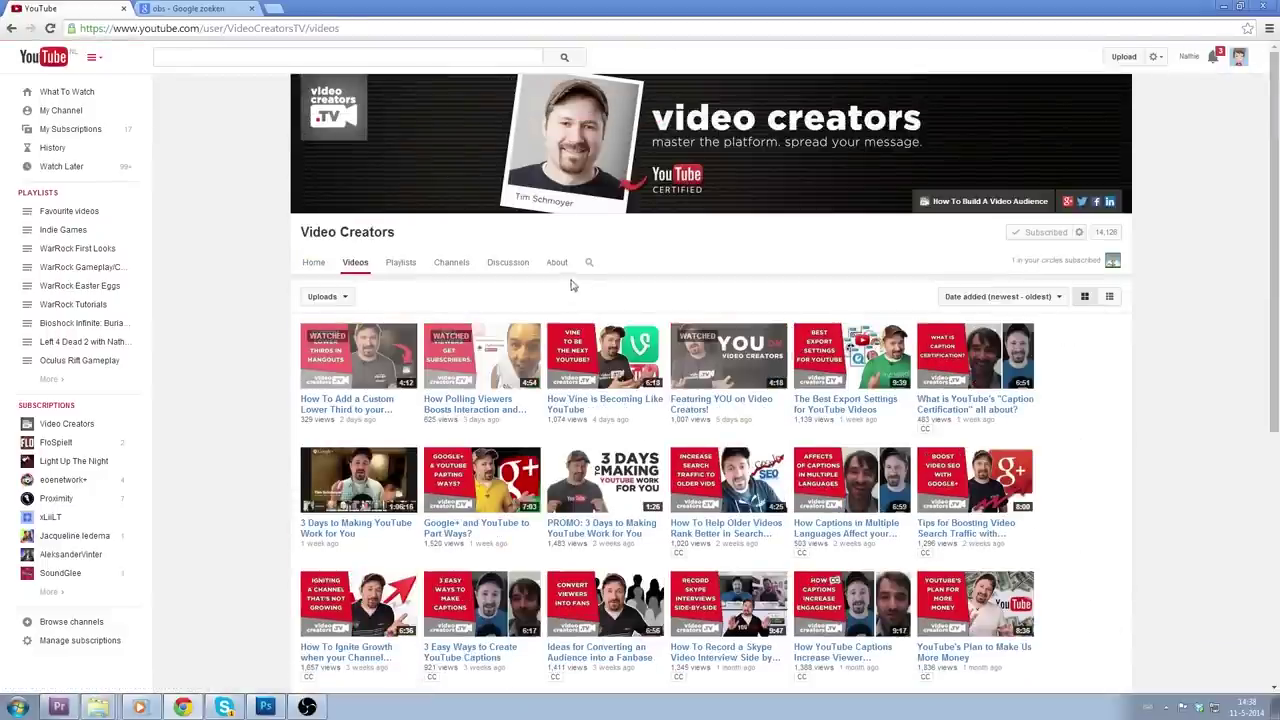
# Open the About page of the Video Creators YouTube channel.
pyautogui.click(557, 262)
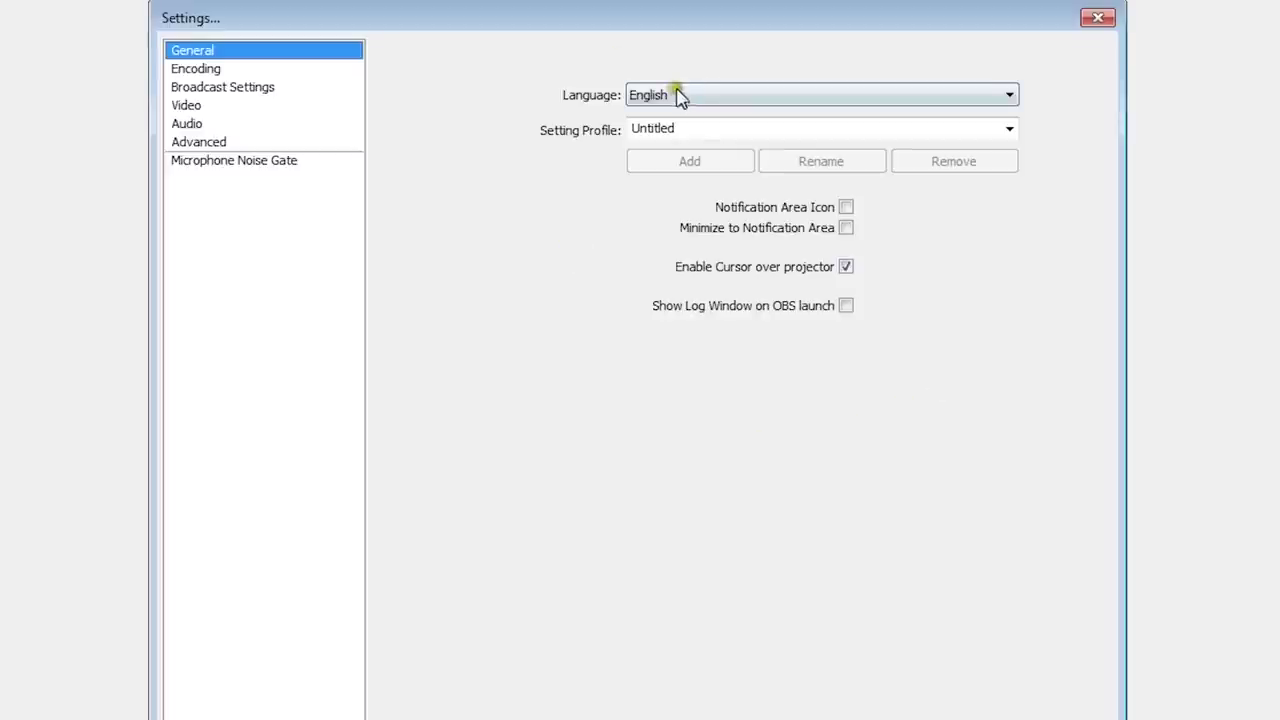
# Keep English and the Untitled profile, toggling Enable Cursor over projector off and back on.
pyautogui.click(668, 97)
pyautogui.click(665, 96)
pyautogui.doubleClick(690, 128)
pyautogui.click(788, 128)
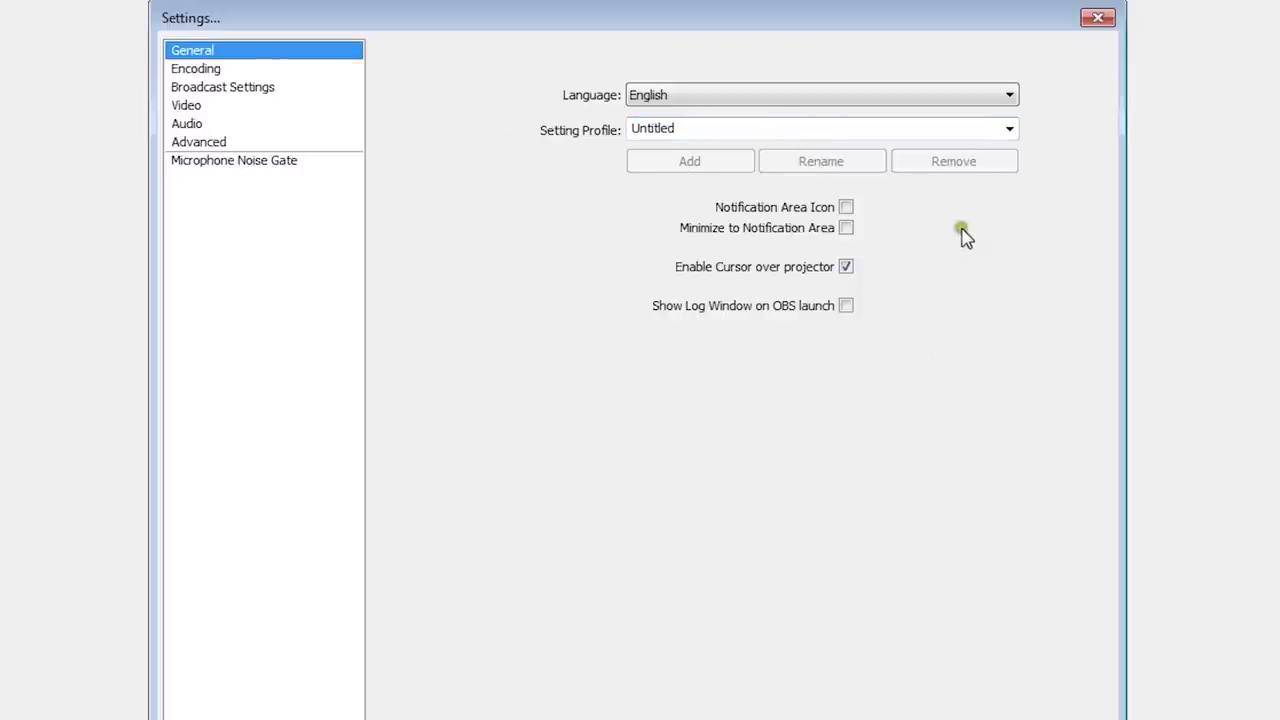
pyautogui.click(845, 267)
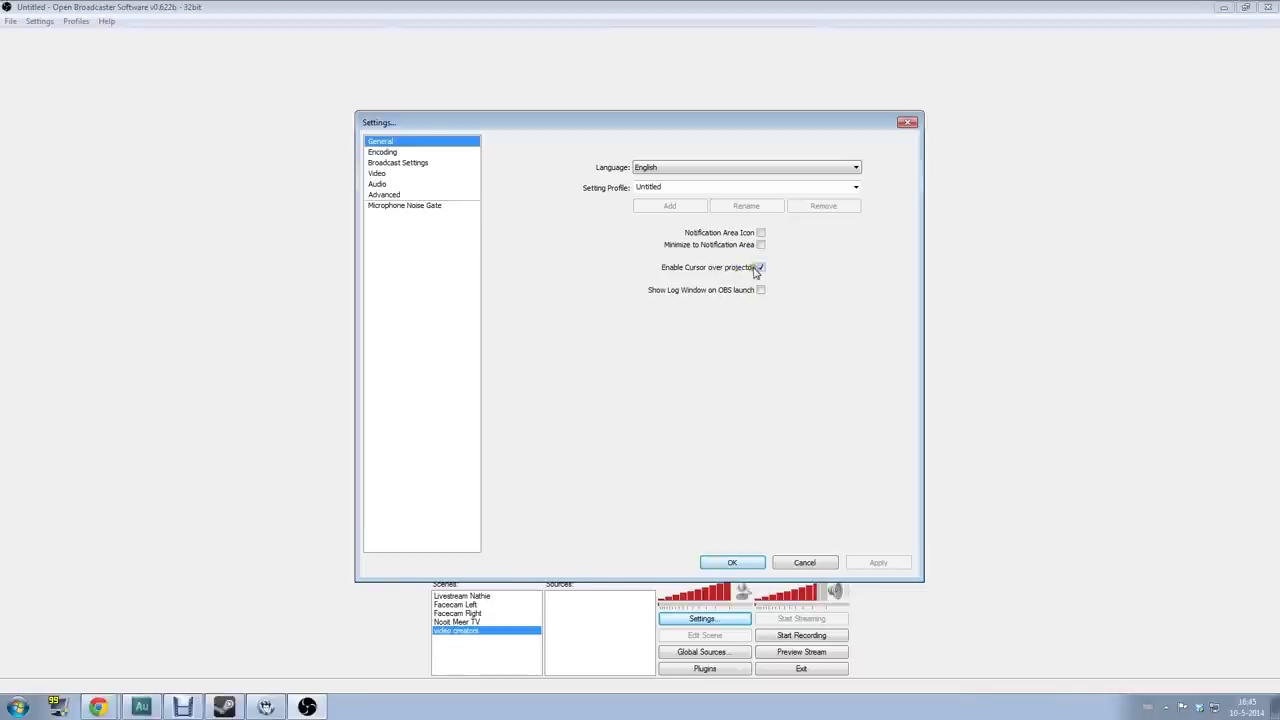
pyautogui.click(760, 268)
# Apply the general settings, then set encoding to CBR with quality balance 10 and 8000 kb/s max bitrate.
pyautogui.click(864, 561)
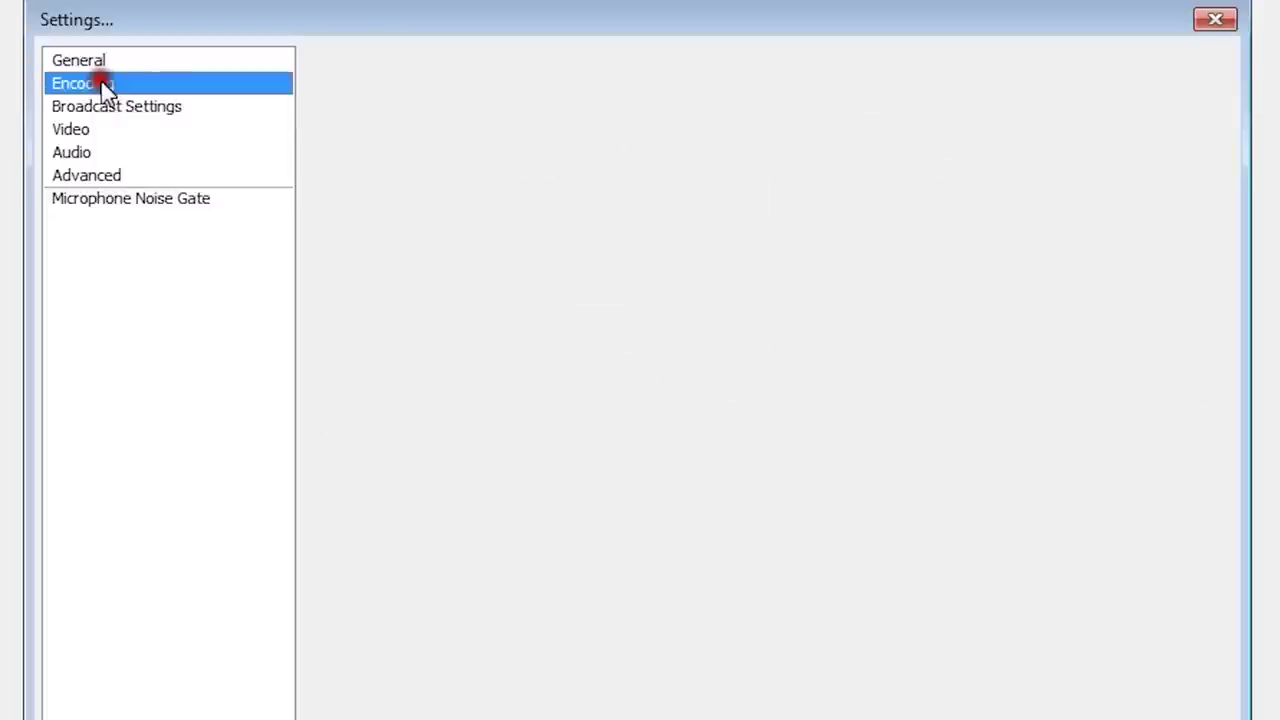
pyautogui.click(388, 151)
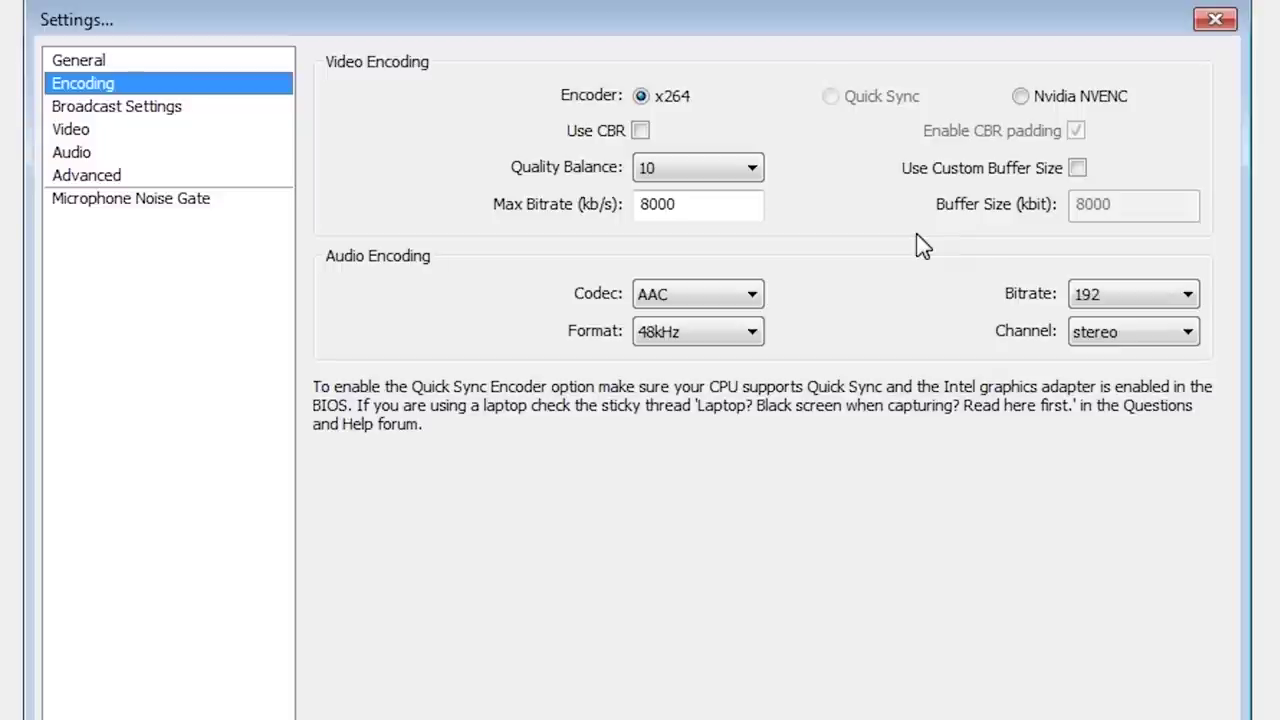
pyautogui.click(885, 213)
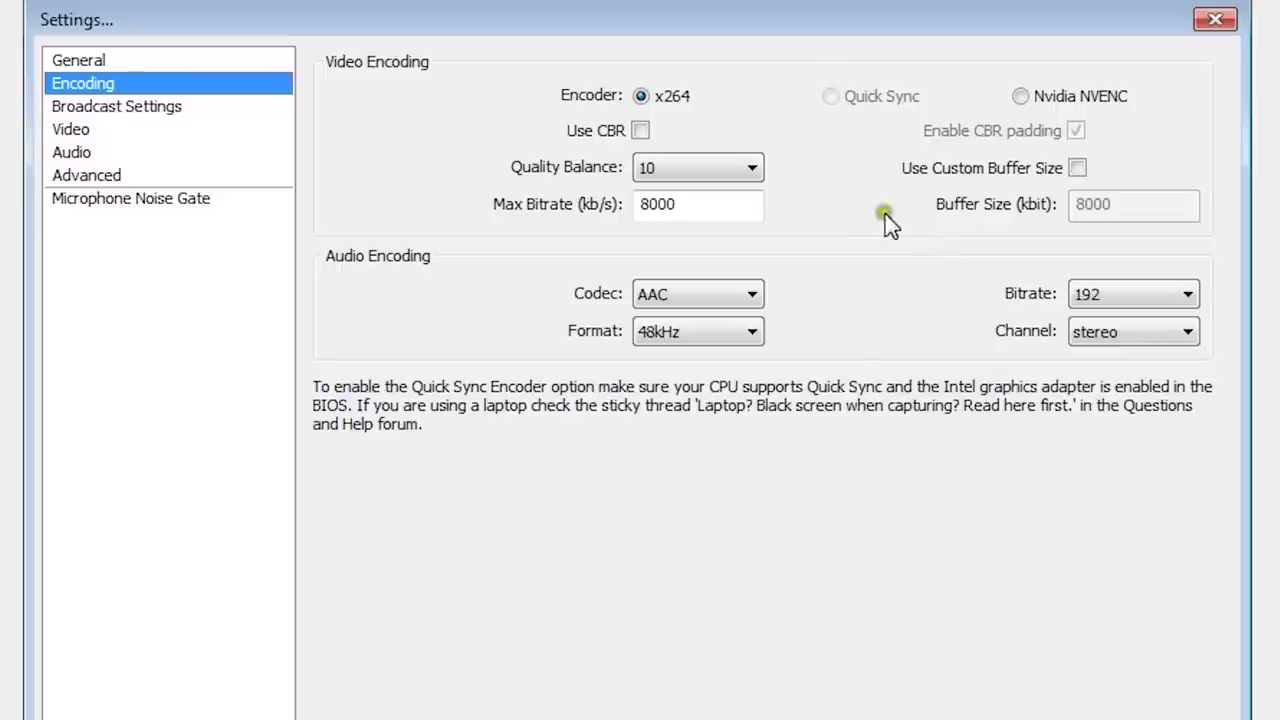
pyautogui.click(727, 164)
pyautogui.click(727, 164)
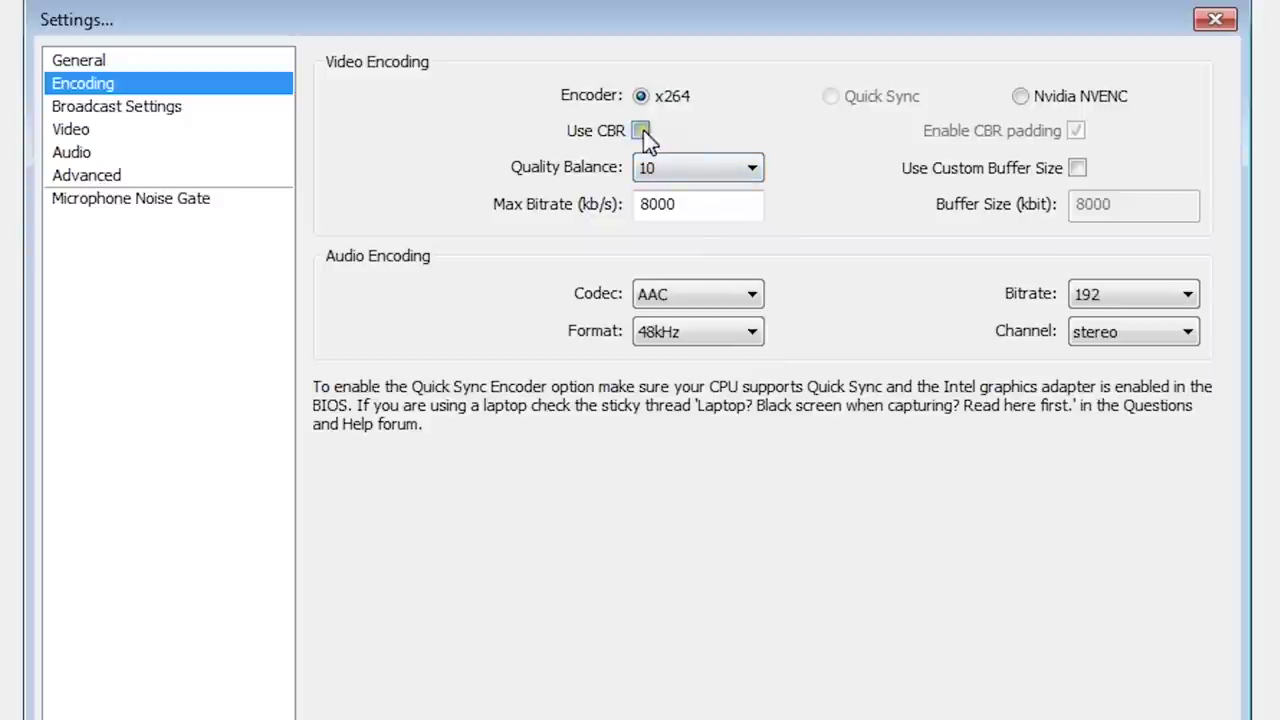
pyautogui.click(641, 131)
pyautogui.click(731, 202)
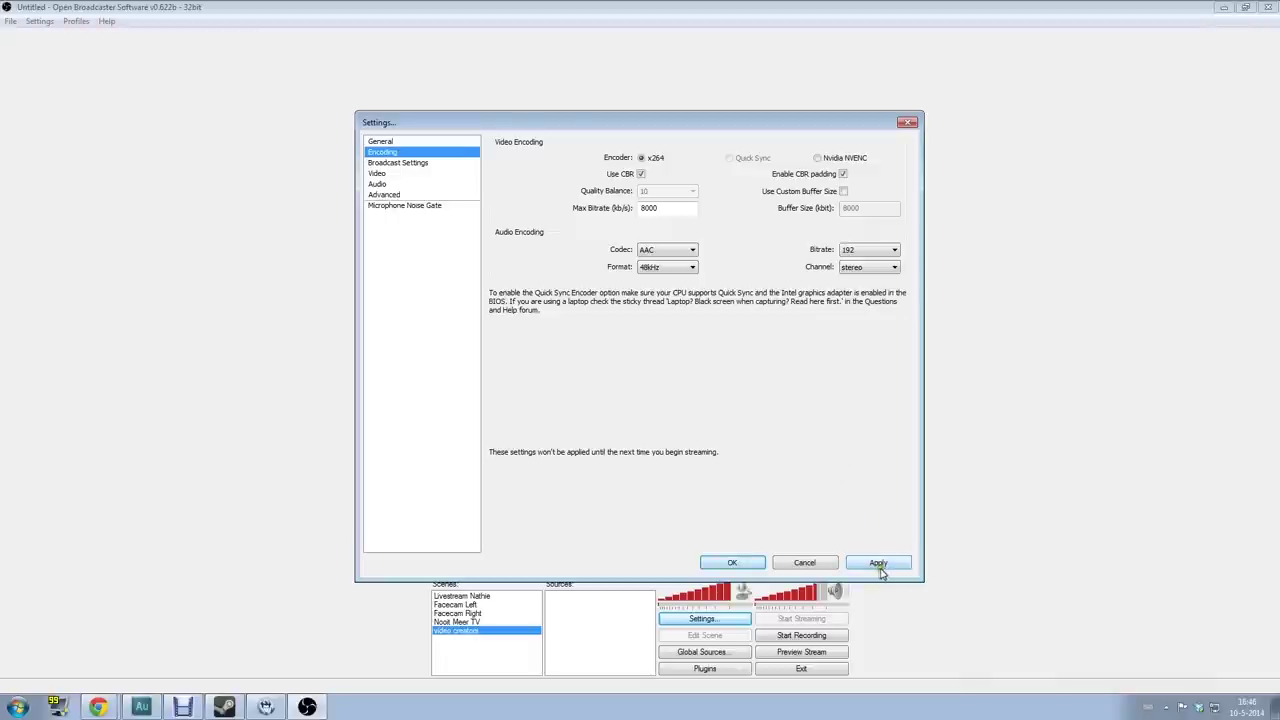
# Apply encoding, then set broadcast mode to File Output Only saving to H:\capture test, and apply.
pyautogui.click(878, 564)
pyautogui.click(422, 164)
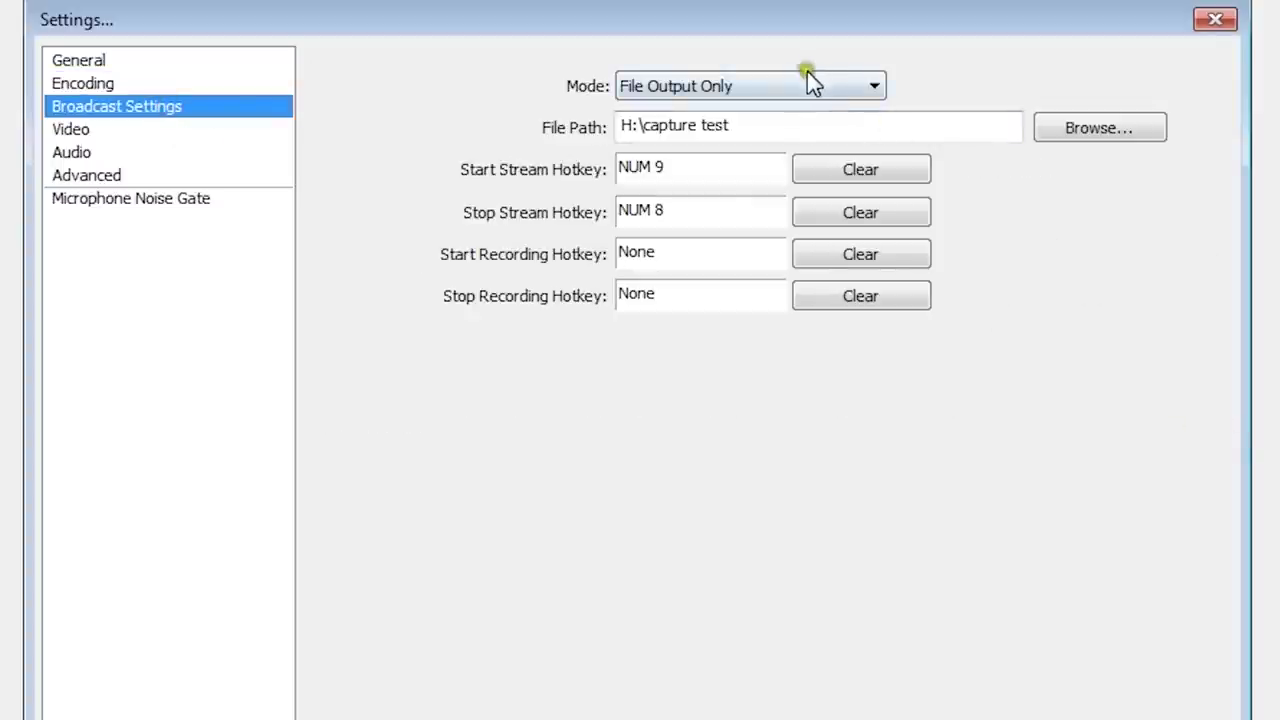
pyautogui.click(805, 86)
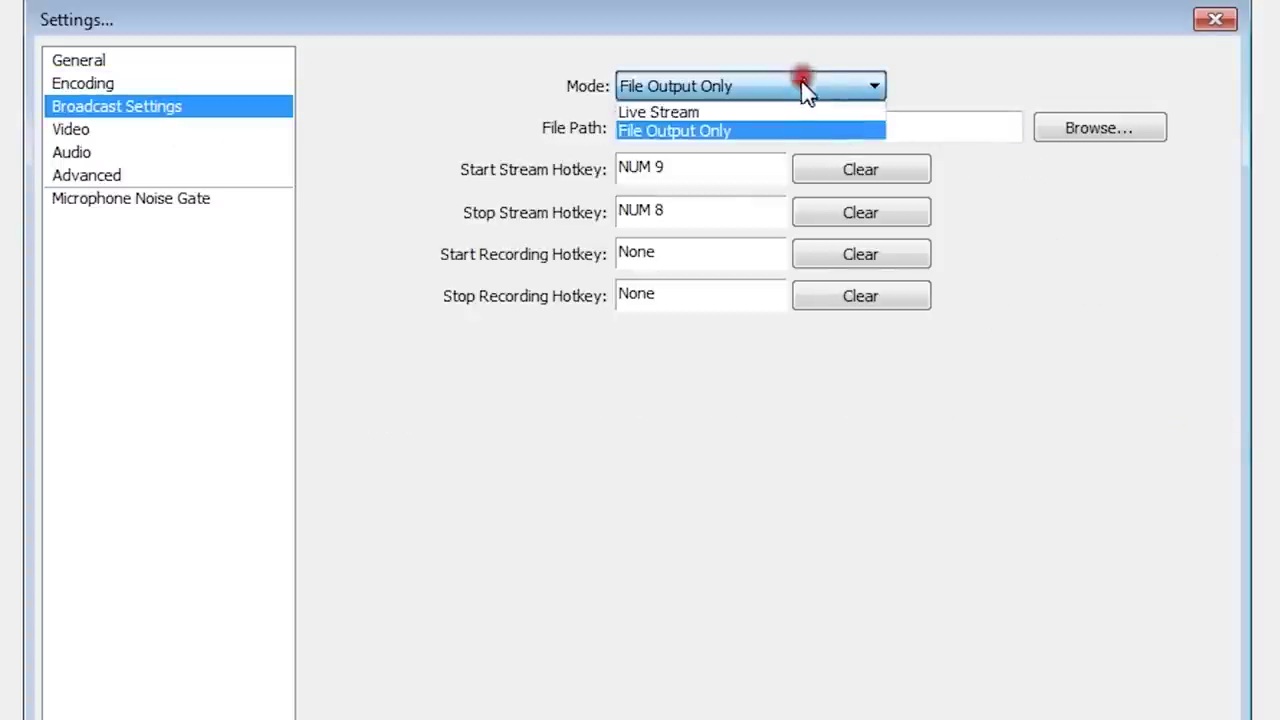
pyautogui.click(745, 133)
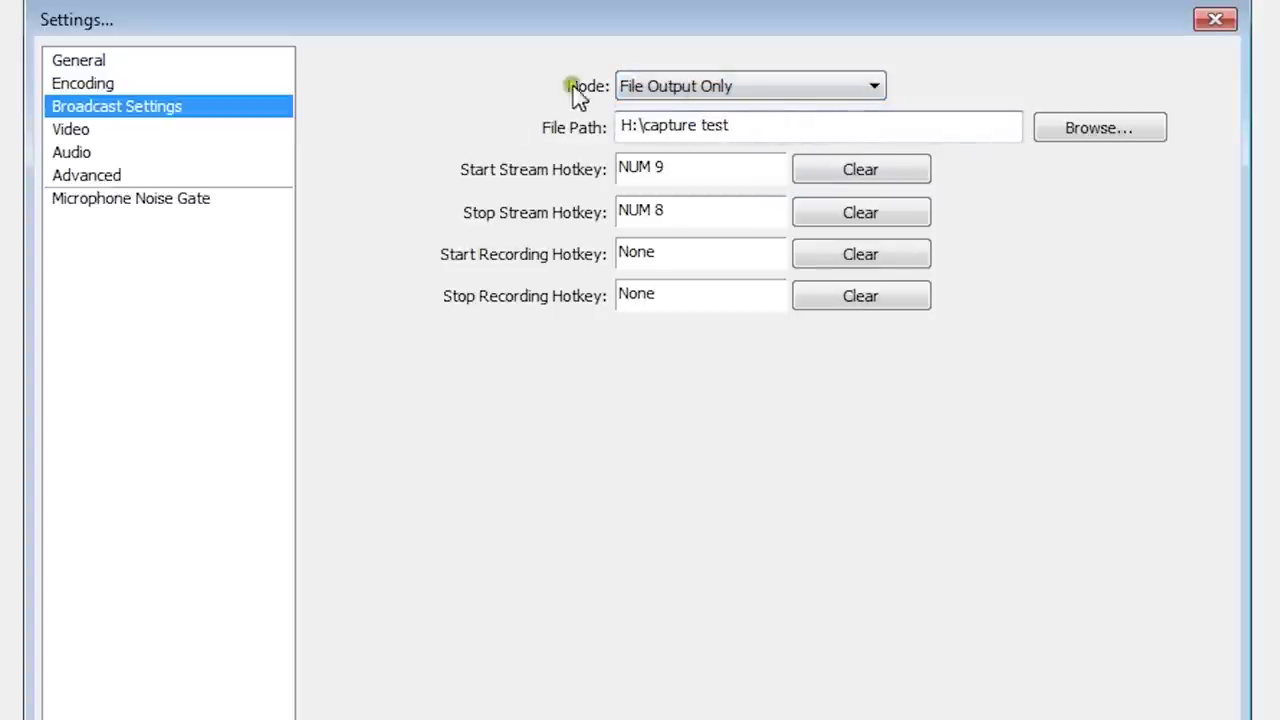
pyautogui.click(887, 132)
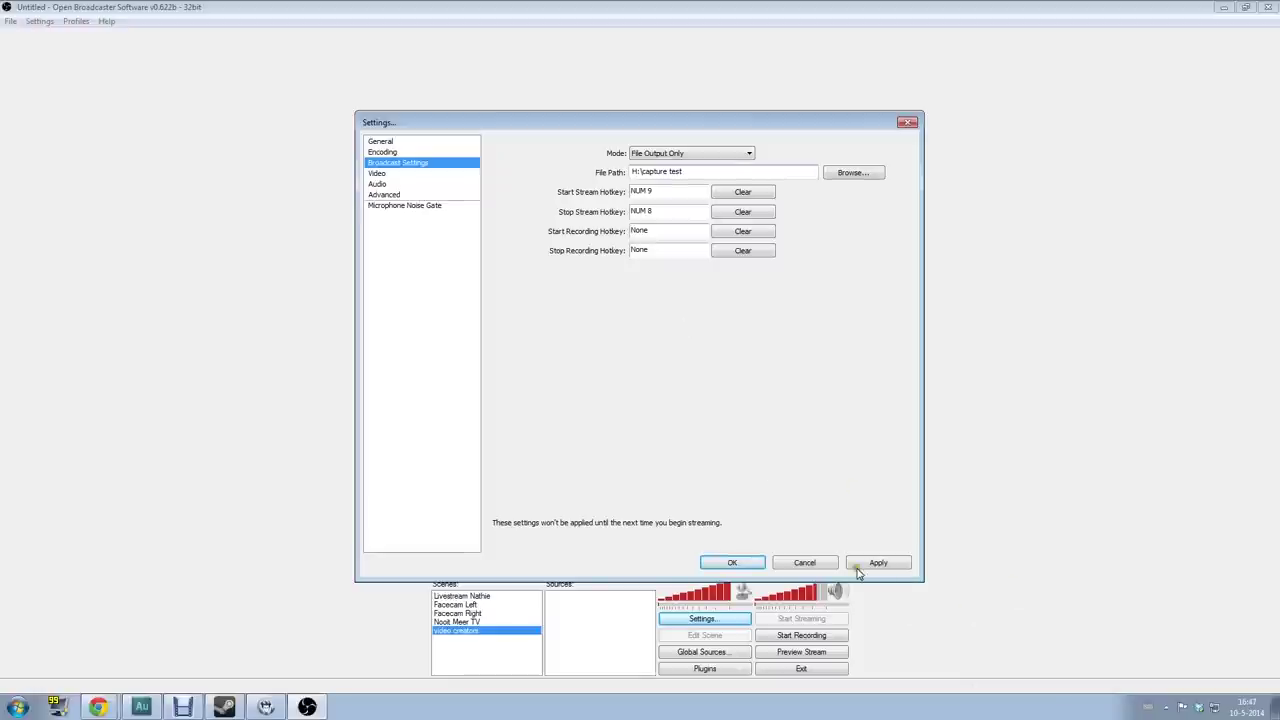
pyautogui.click(871, 565)
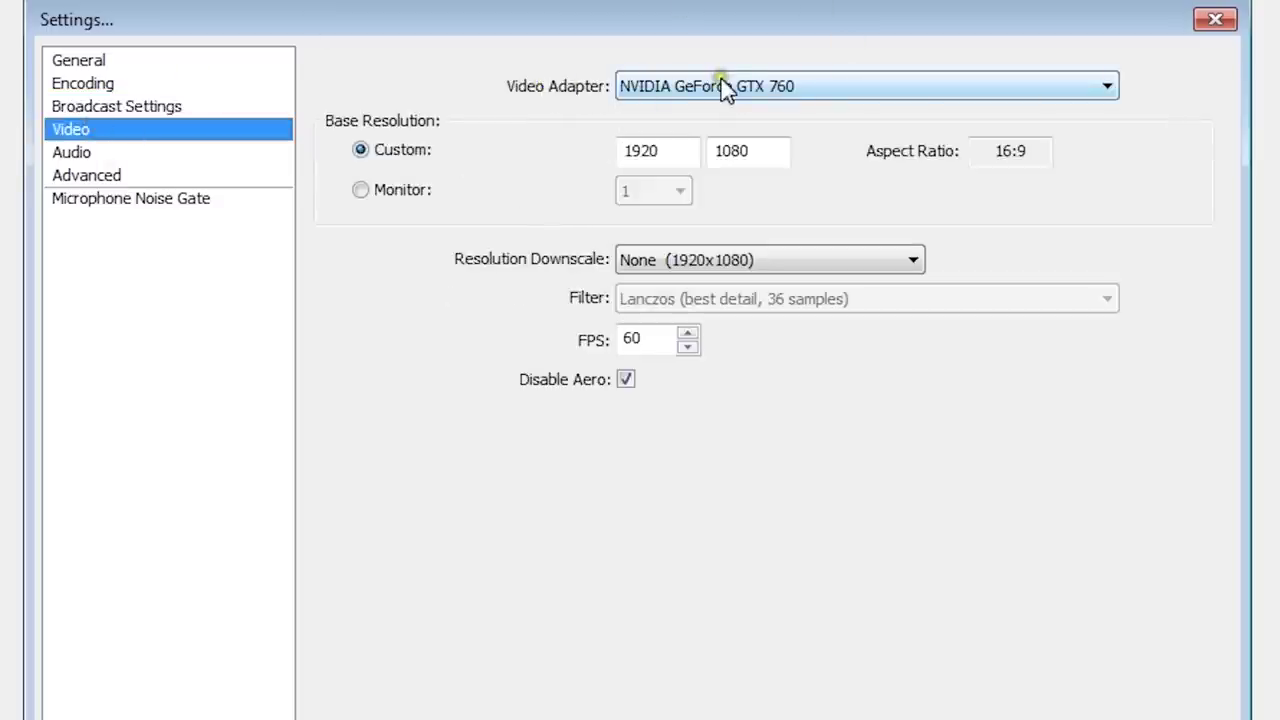
# Keep the GeForce GTX 760 adapter, 1920x1080 base, no downscale, 60 FPS and Disable Aero on.
pyautogui.click(670, 88)
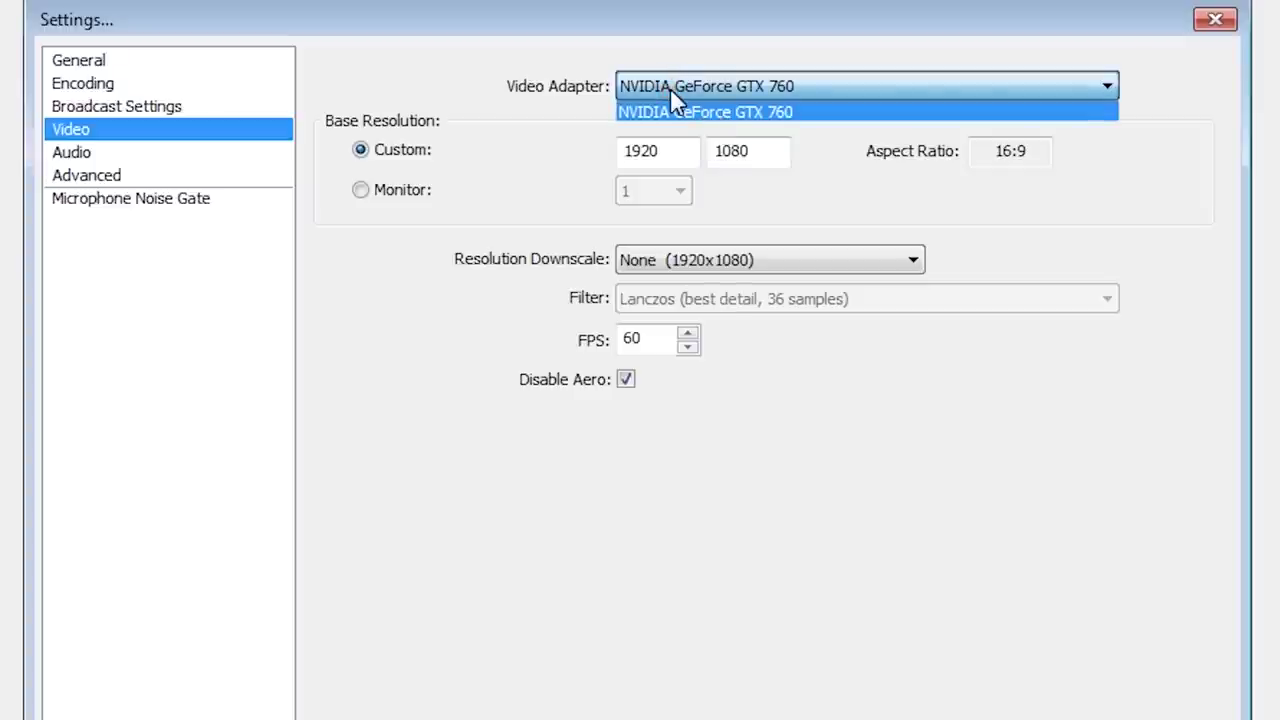
pyautogui.click(670, 88)
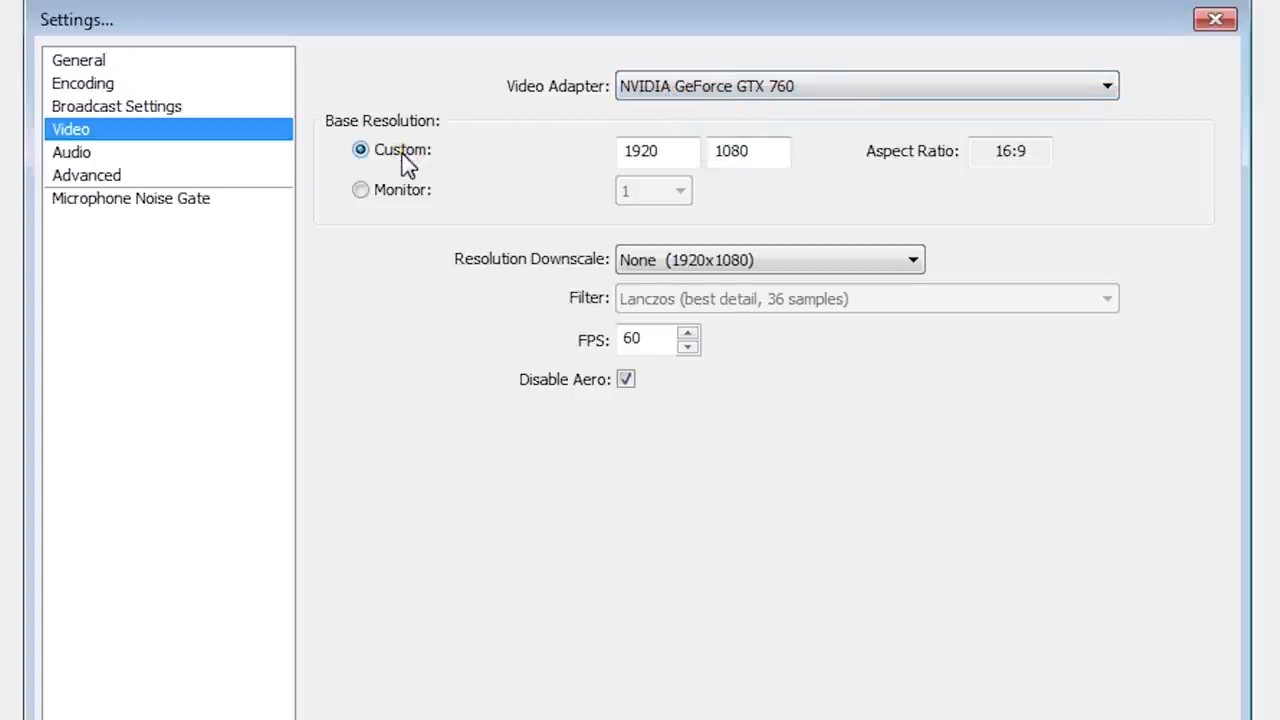
pyautogui.moveTo(632, 152); pyautogui.dragTo(677, 150)
pyautogui.click(677, 150)
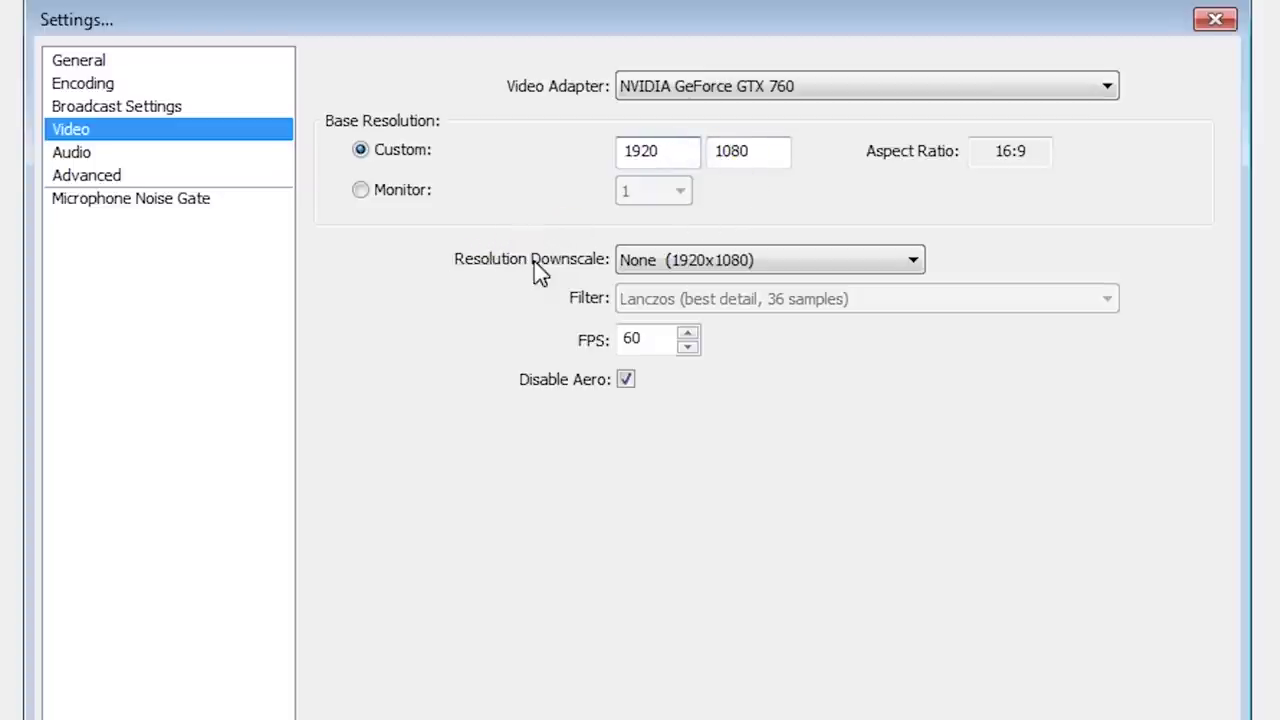
pyautogui.click(698, 262)
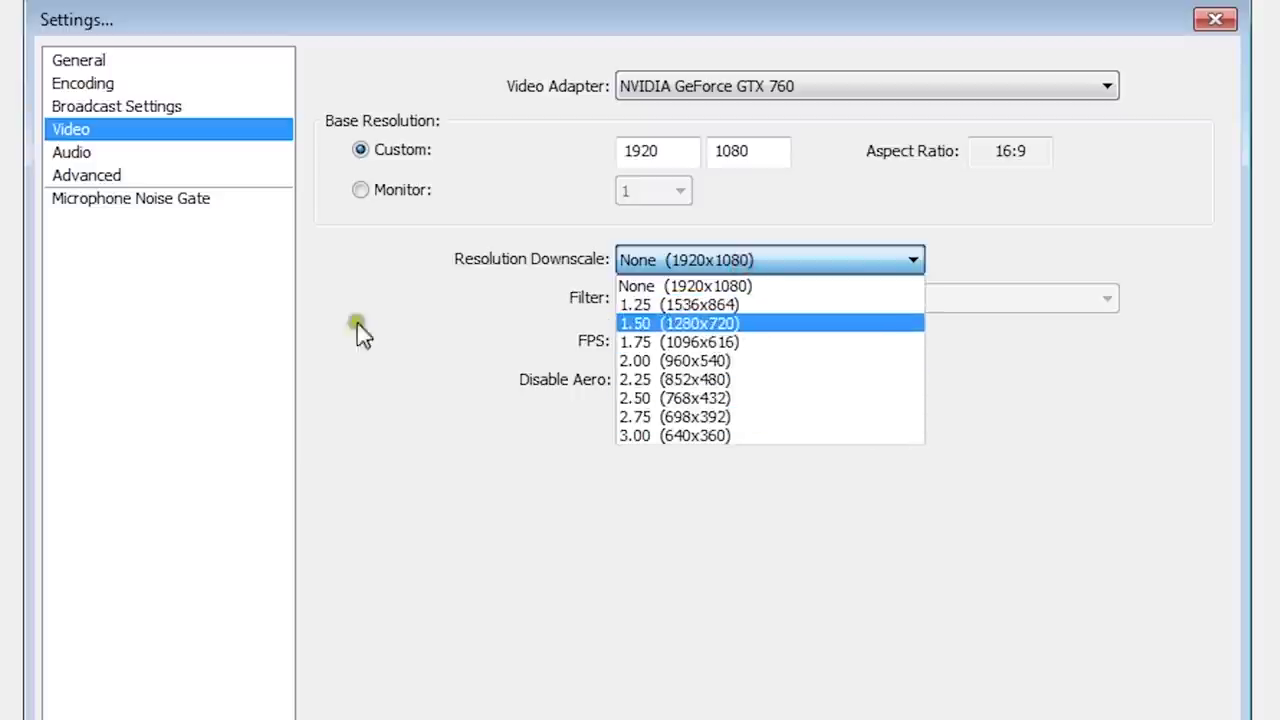
pyautogui.click(323, 320)
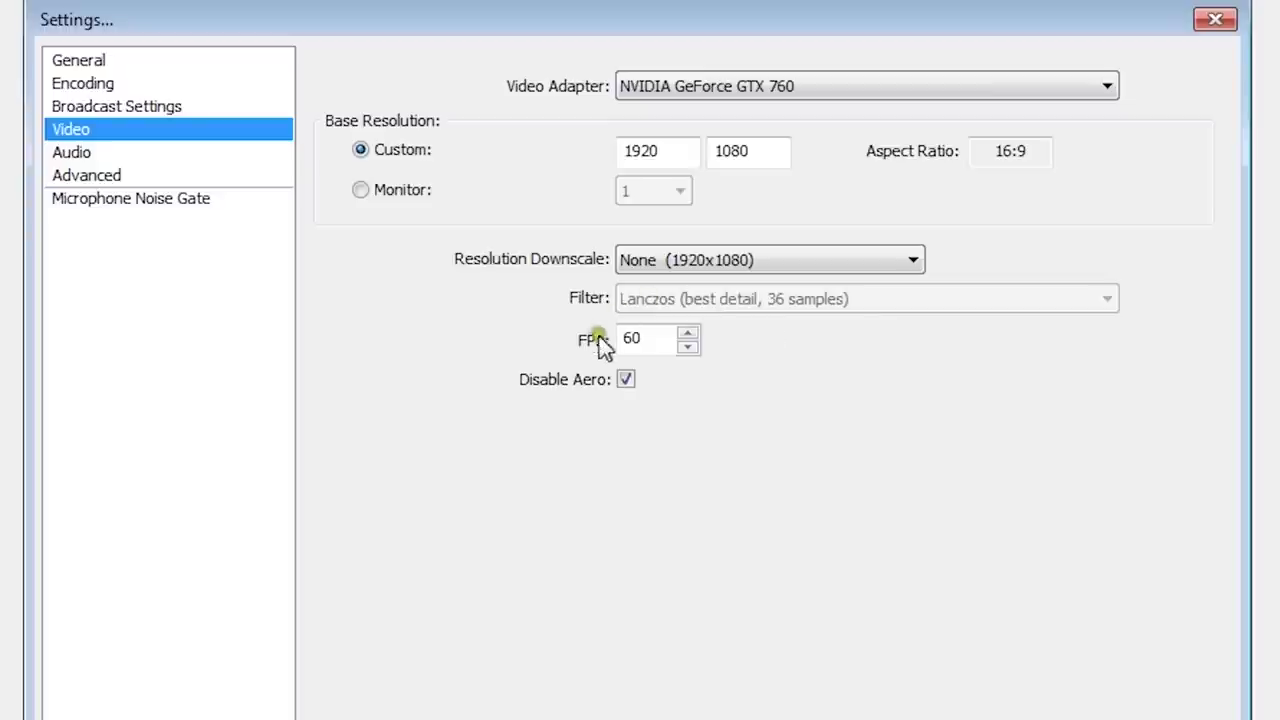
pyautogui.click(633, 339)
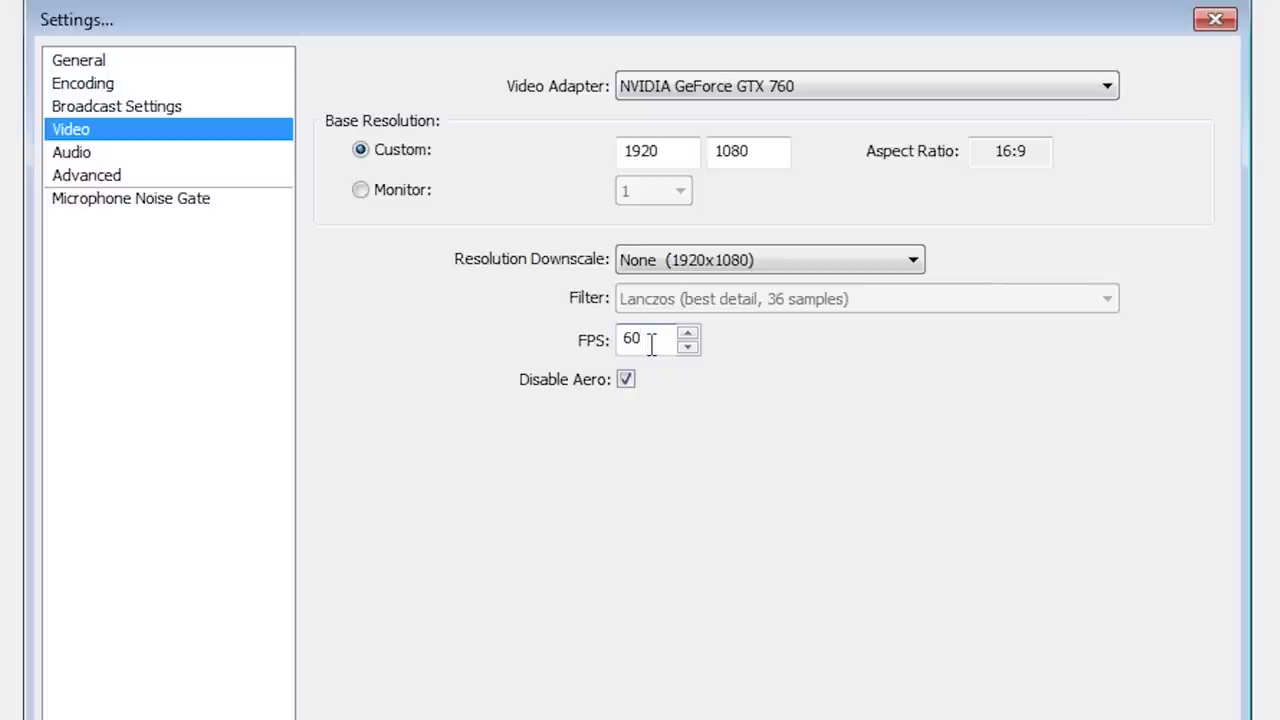
pyautogui.click(626, 379)
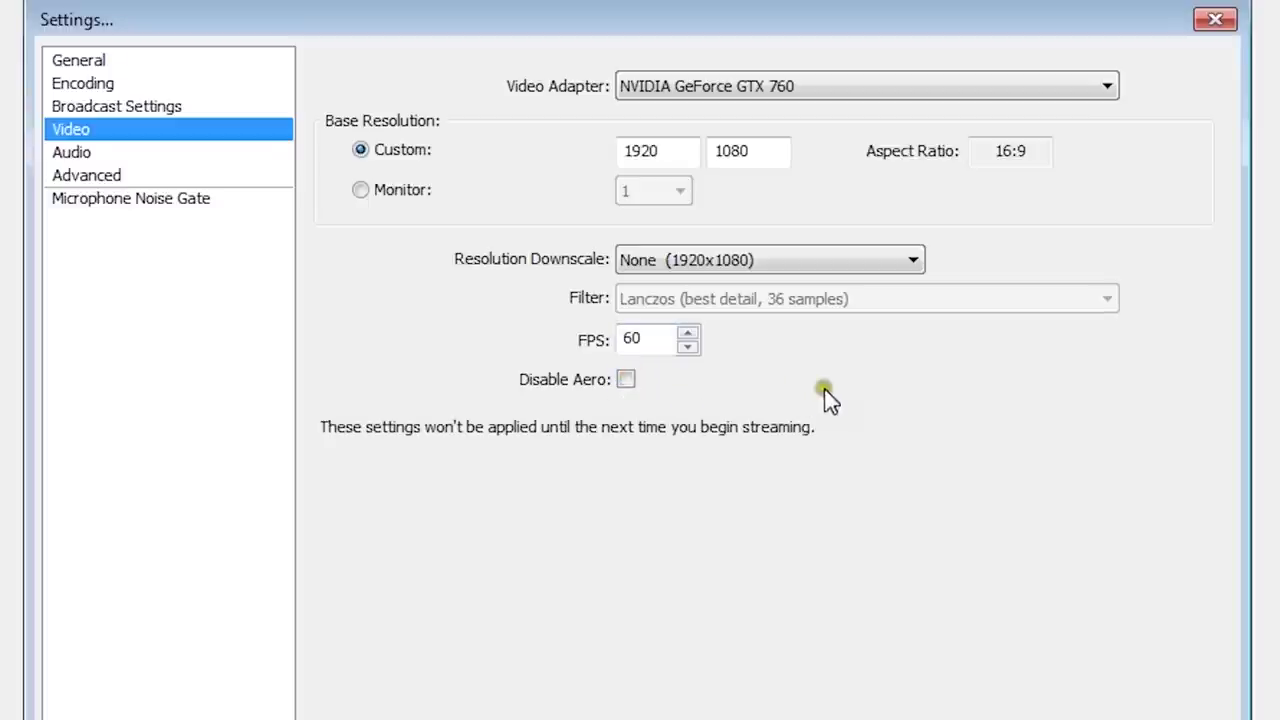
pyautogui.click(626, 379)
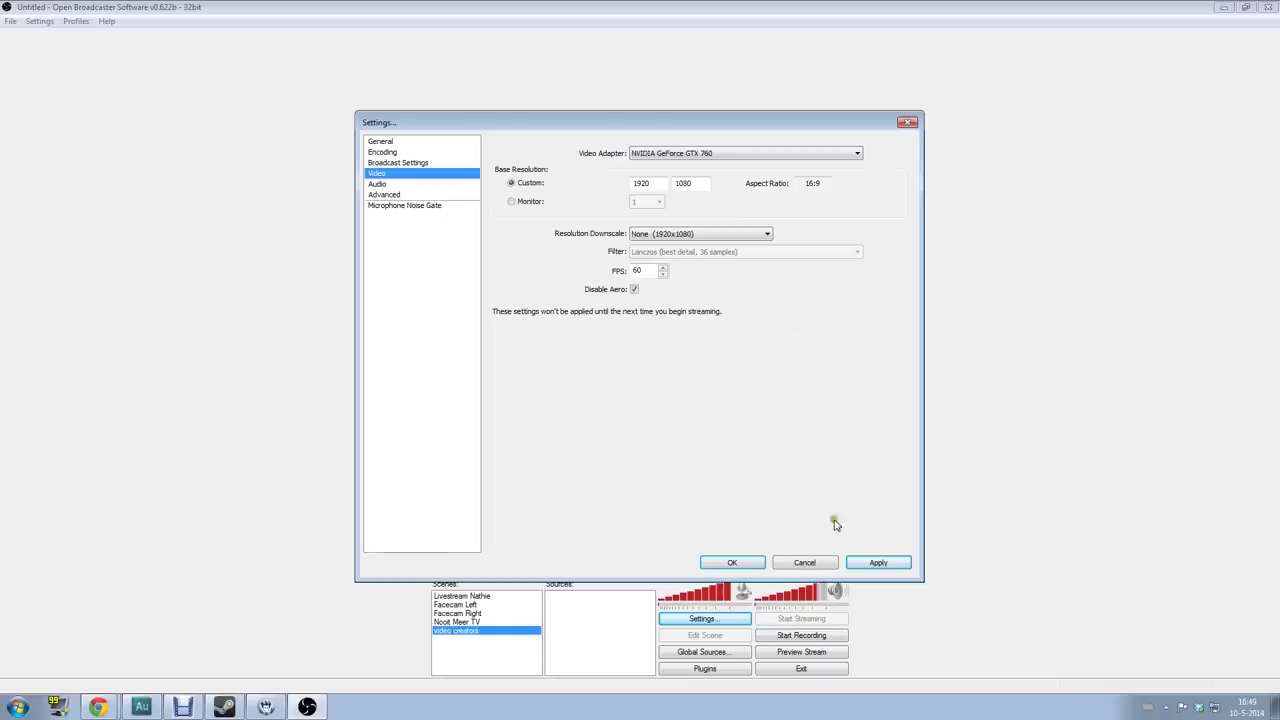
# Apply video, then use Realtek Luidsprekers for desktop audio and the SC450USB microphone, and apply.
pyautogui.click(879, 564)
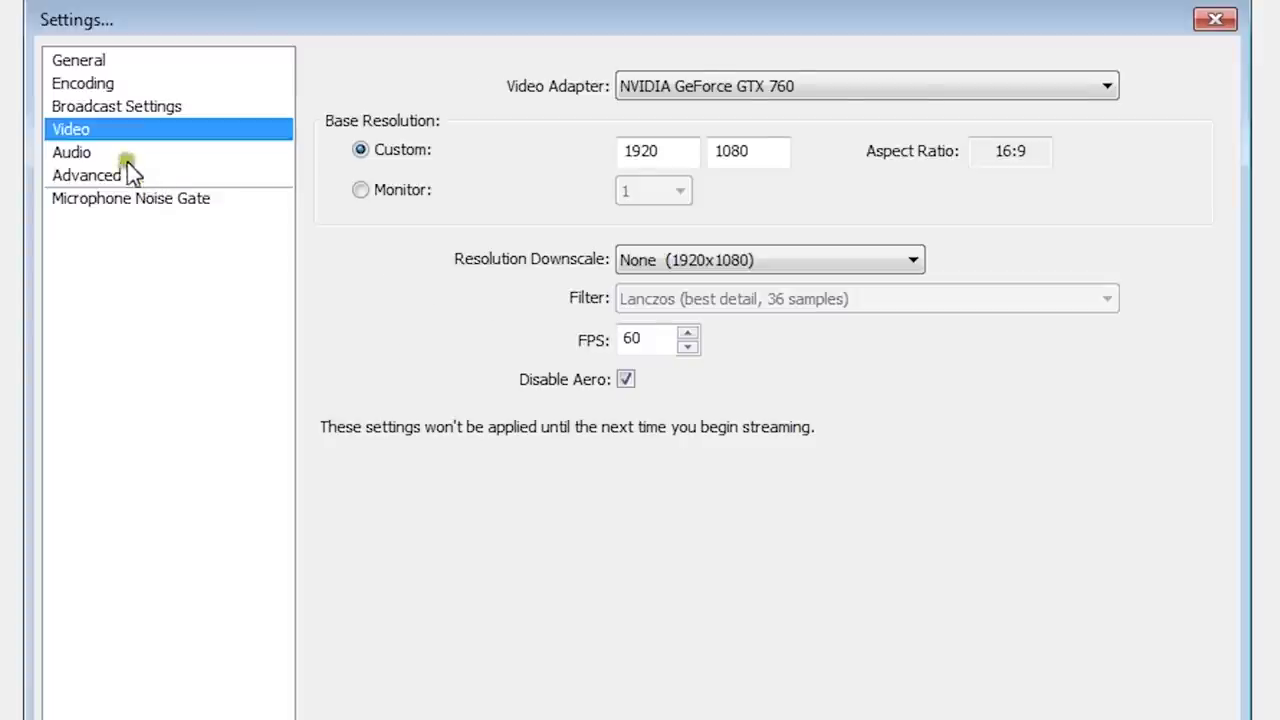
pyautogui.click(402, 185)
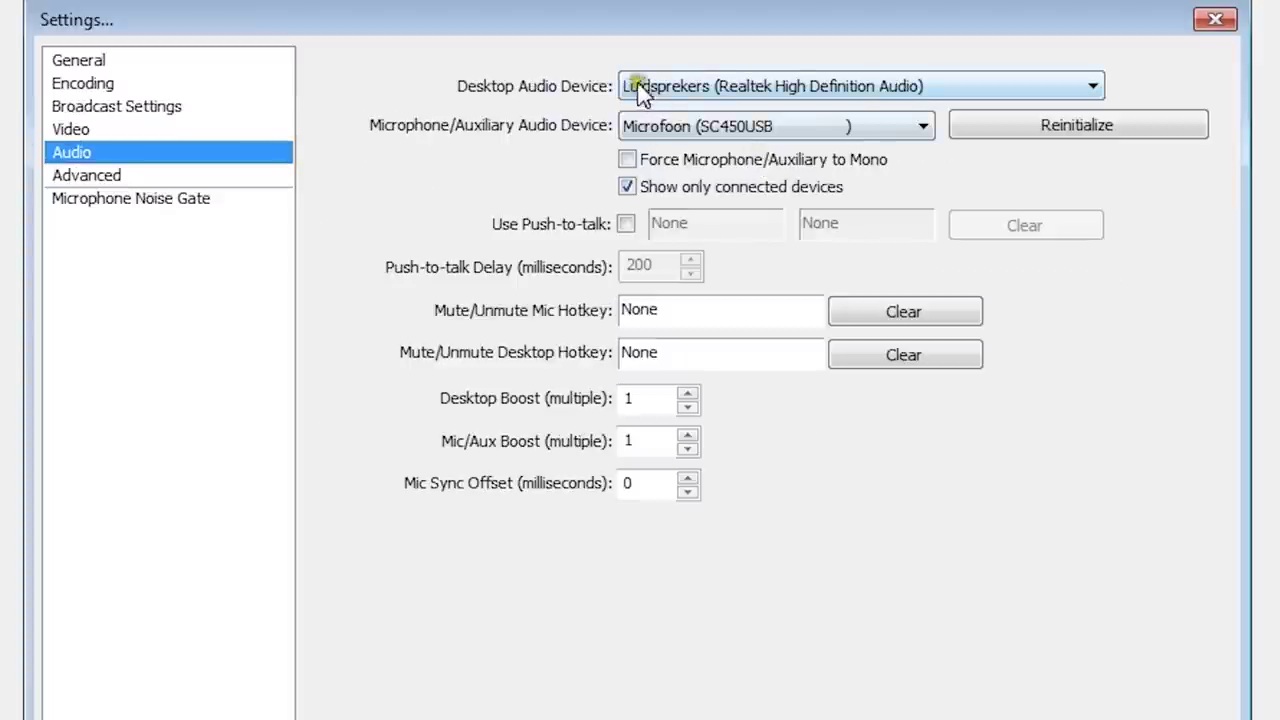
pyautogui.click(659, 154)
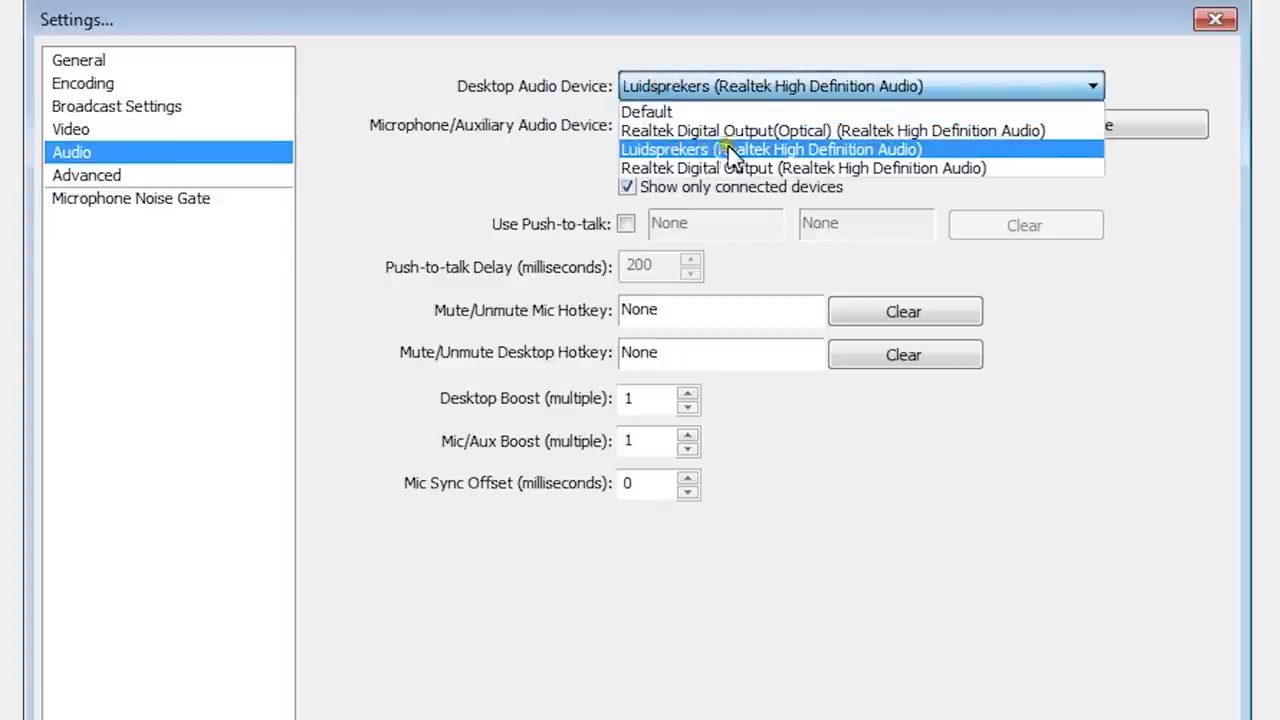
pyautogui.click(678, 149)
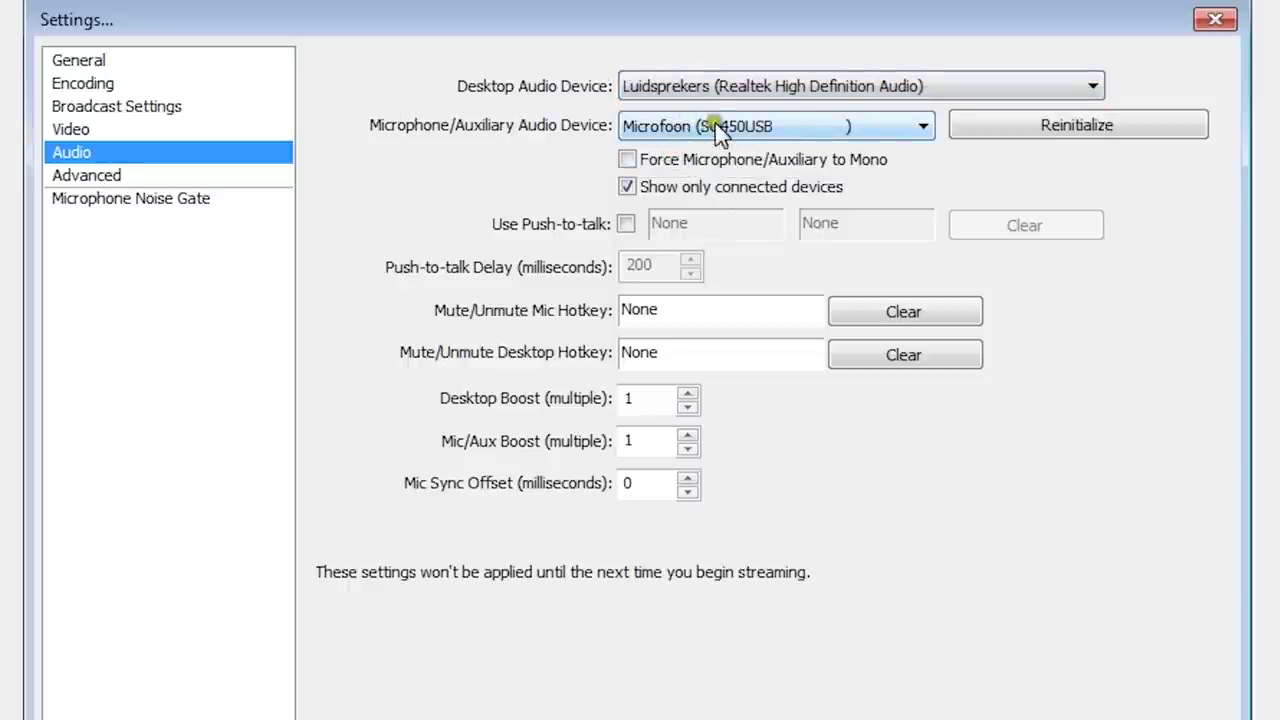
pyautogui.click(713, 130)
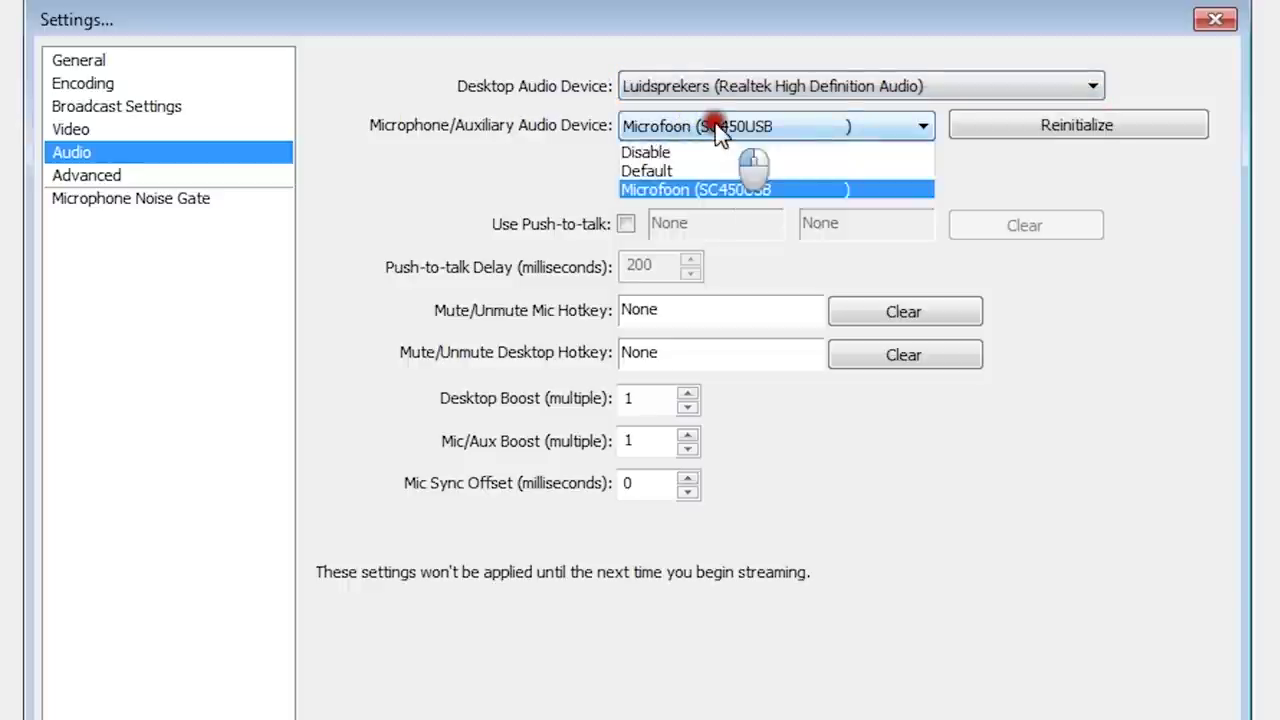
pyautogui.click(716, 194)
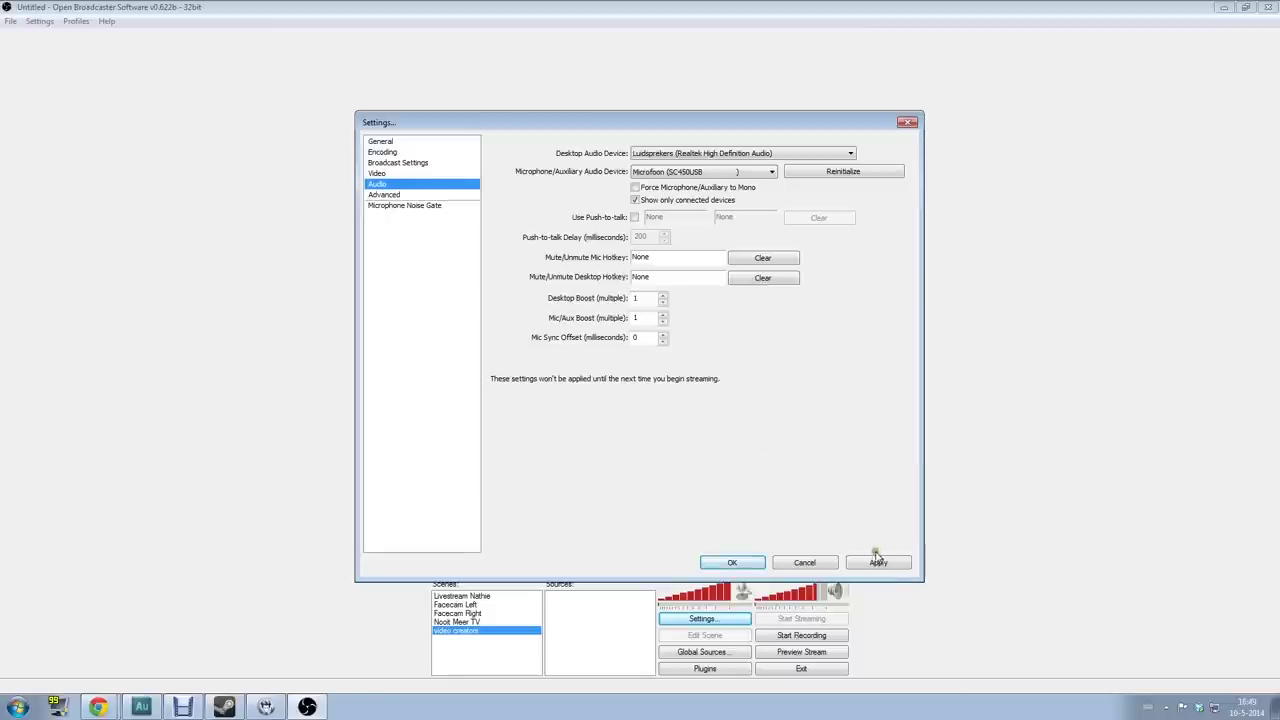
pyautogui.click(877, 562)
# Keep Normal priority, 400 ms scene buffering, high encoding profile and 61-120 FPS entry allowed.
pyautogui.click(433, 194)
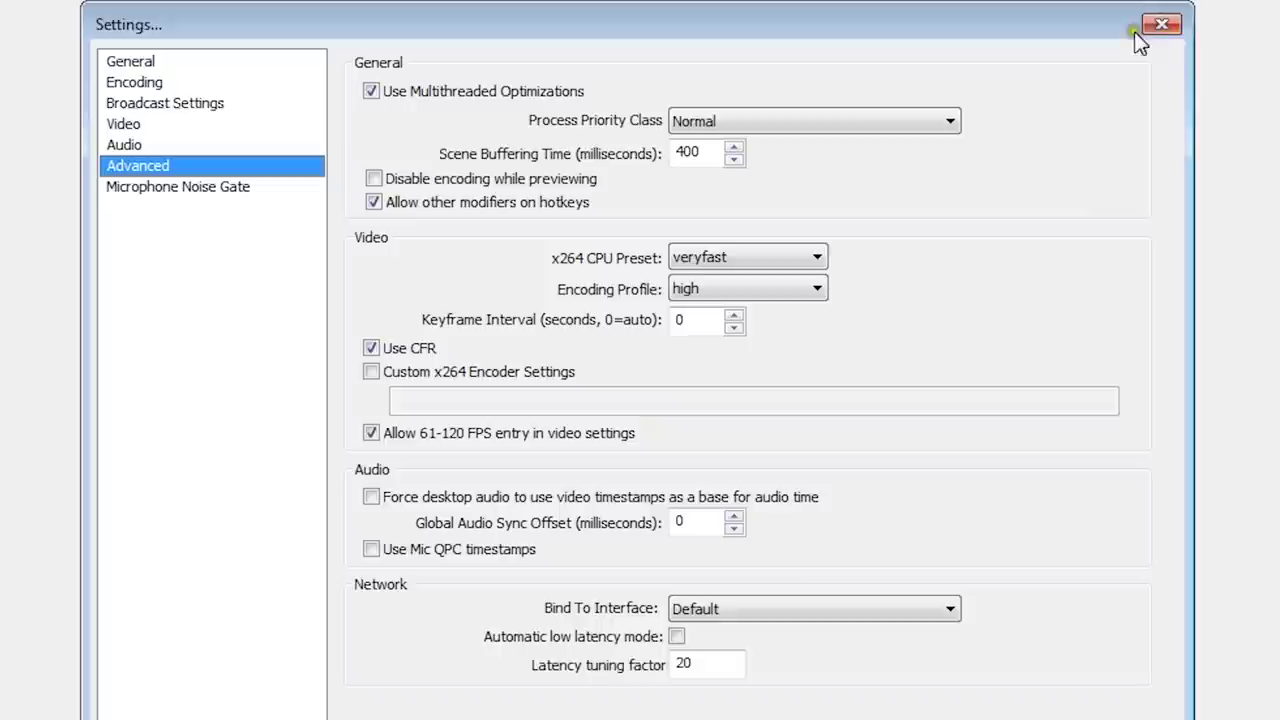
pyautogui.click(626, 255)
pyautogui.click(750, 125)
pyautogui.click(745, 125)
pyautogui.click(700, 151)
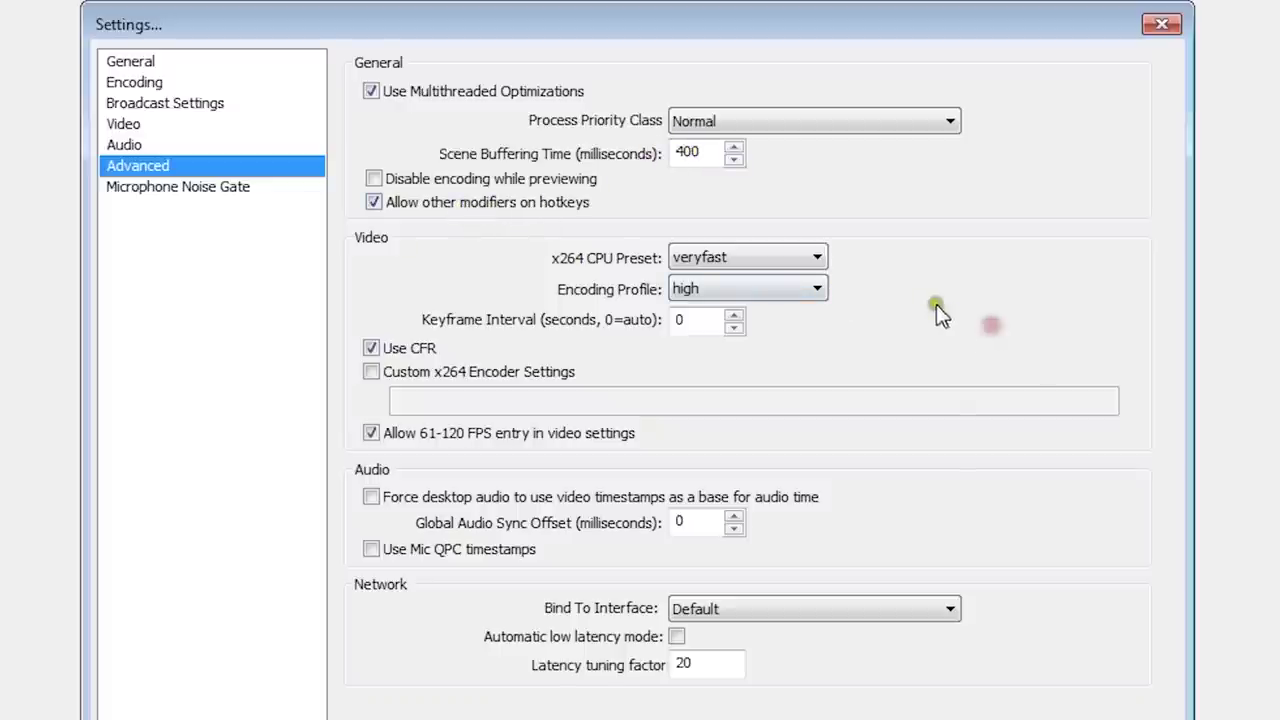
pyautogui.click(817, 288)
pyautogui.click(807, 286)
pyautogui.click(391, 437)
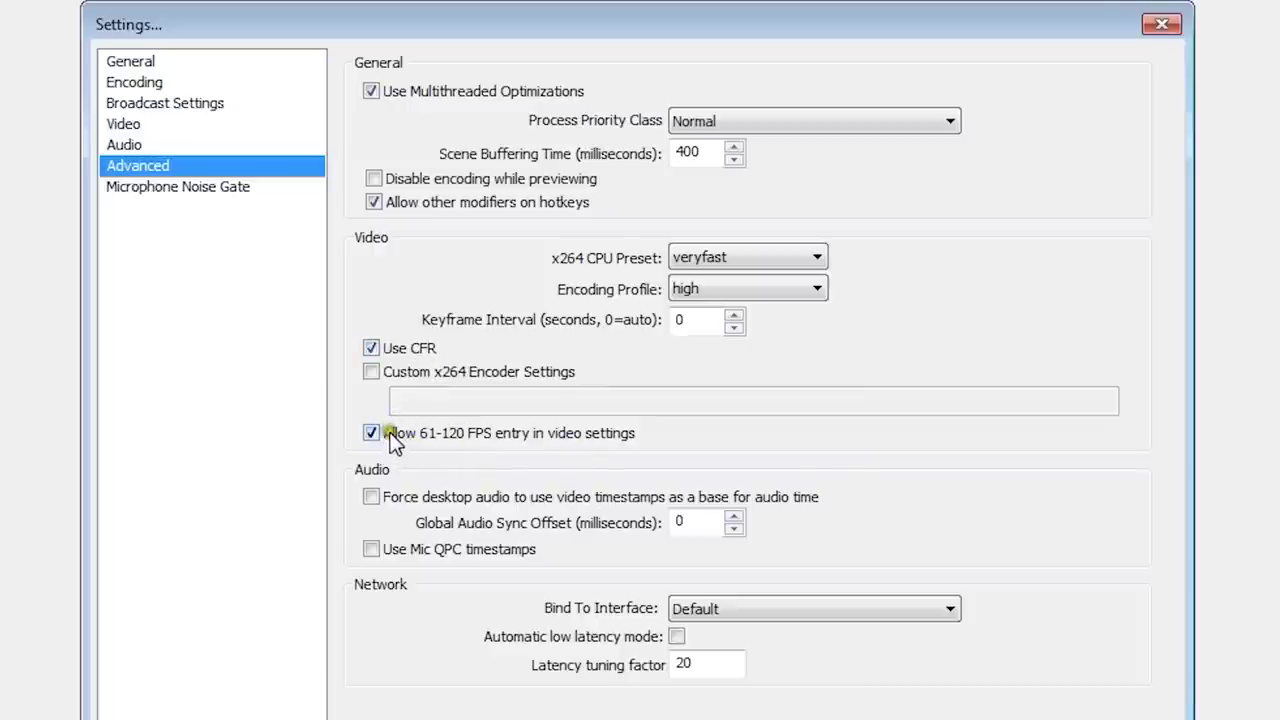
pyautogui.click(134, 124)
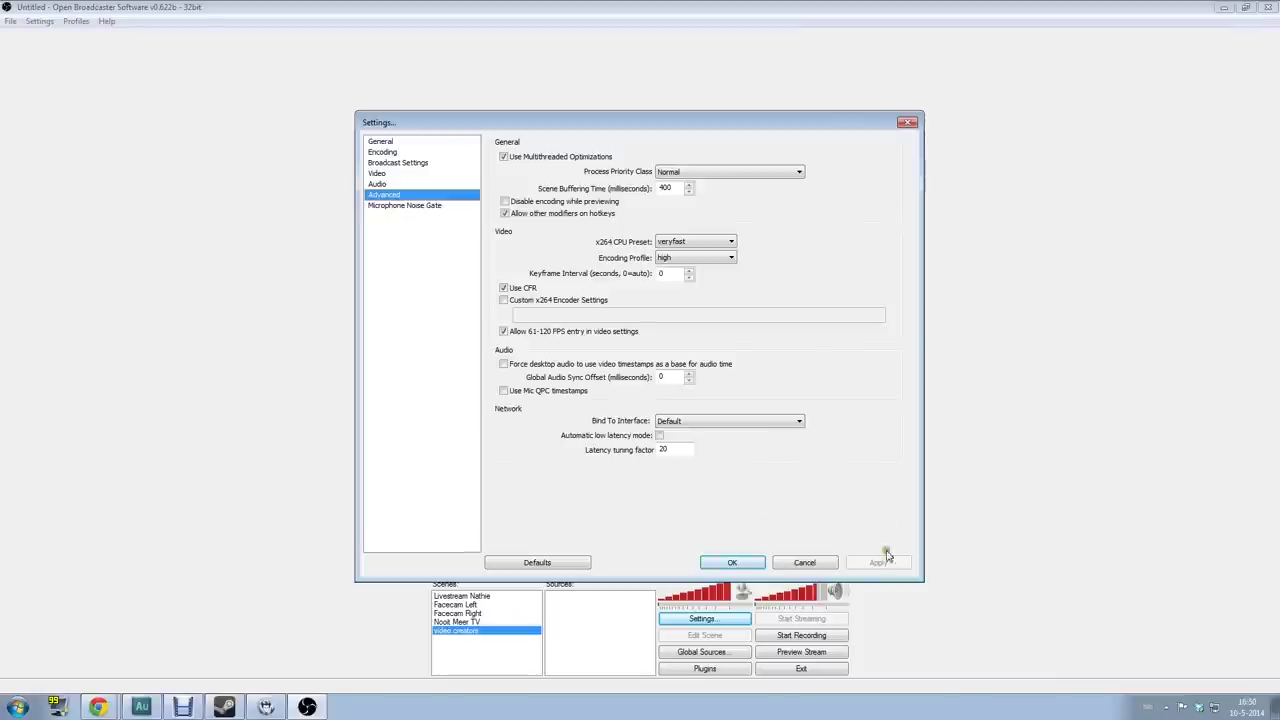
# Show the Microphone Noise Gate page with the gate enabled at -58/-48 dB thresholds.
pyautogui.click(403, 206)
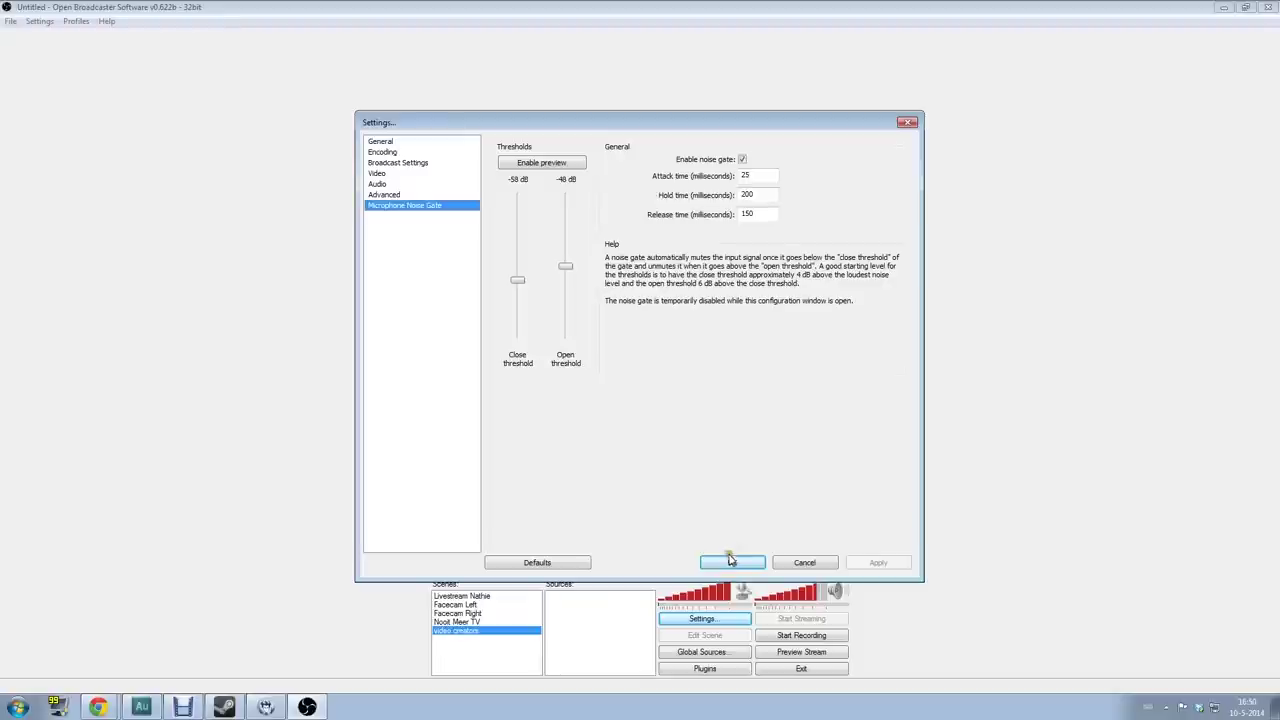
# Save and close the settings, then add a new scene named 'Video Creators'.
pyautogui.click(731, 561)
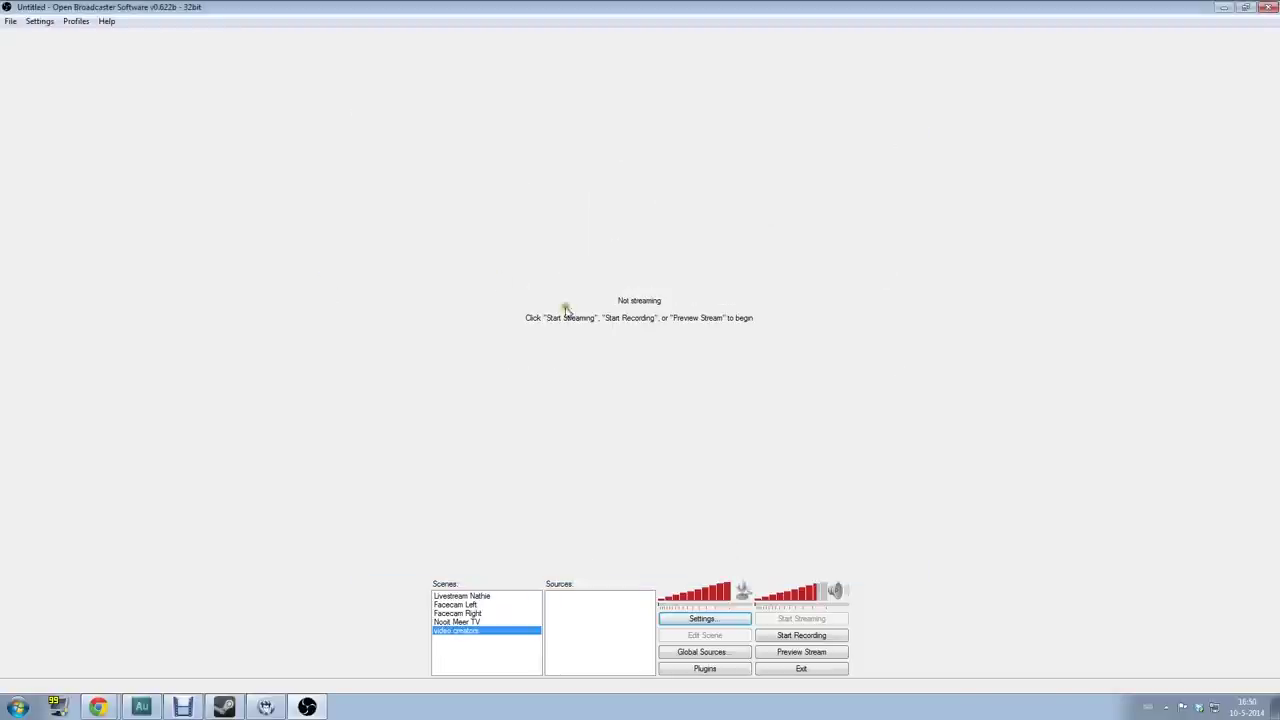
pyautogui.press('Up')
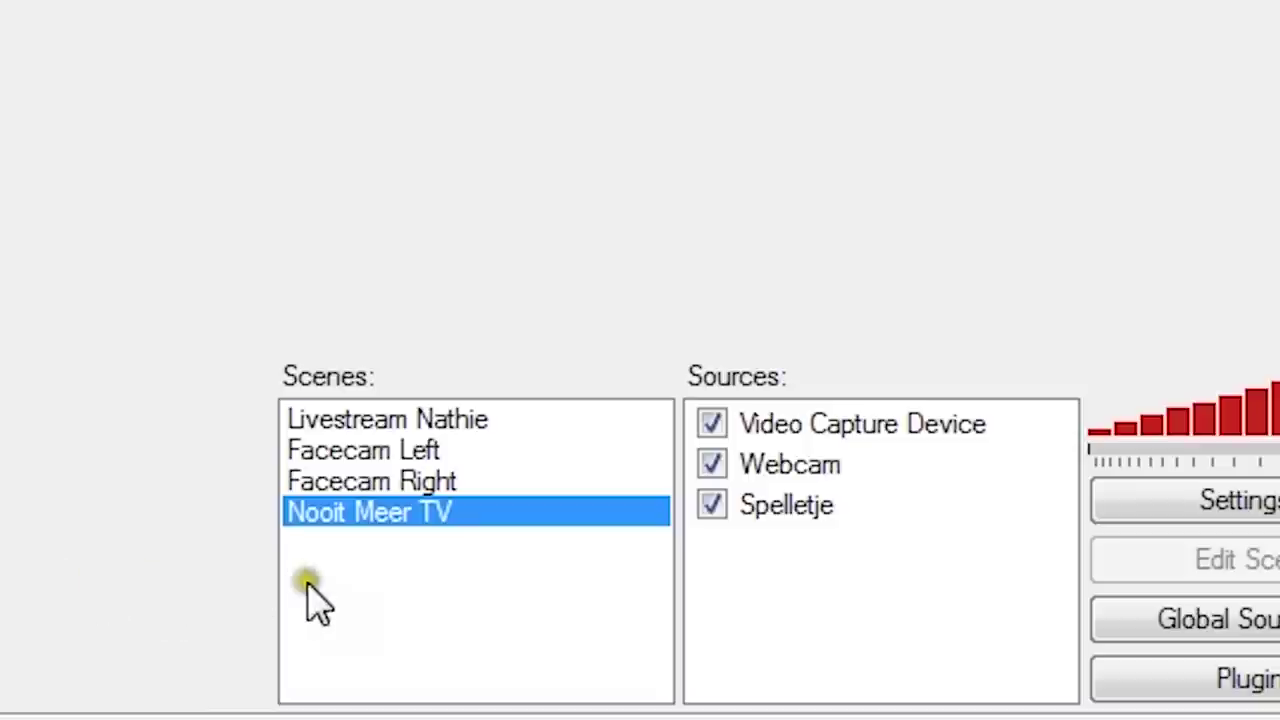
pyautogui.rightClick(318, 588)
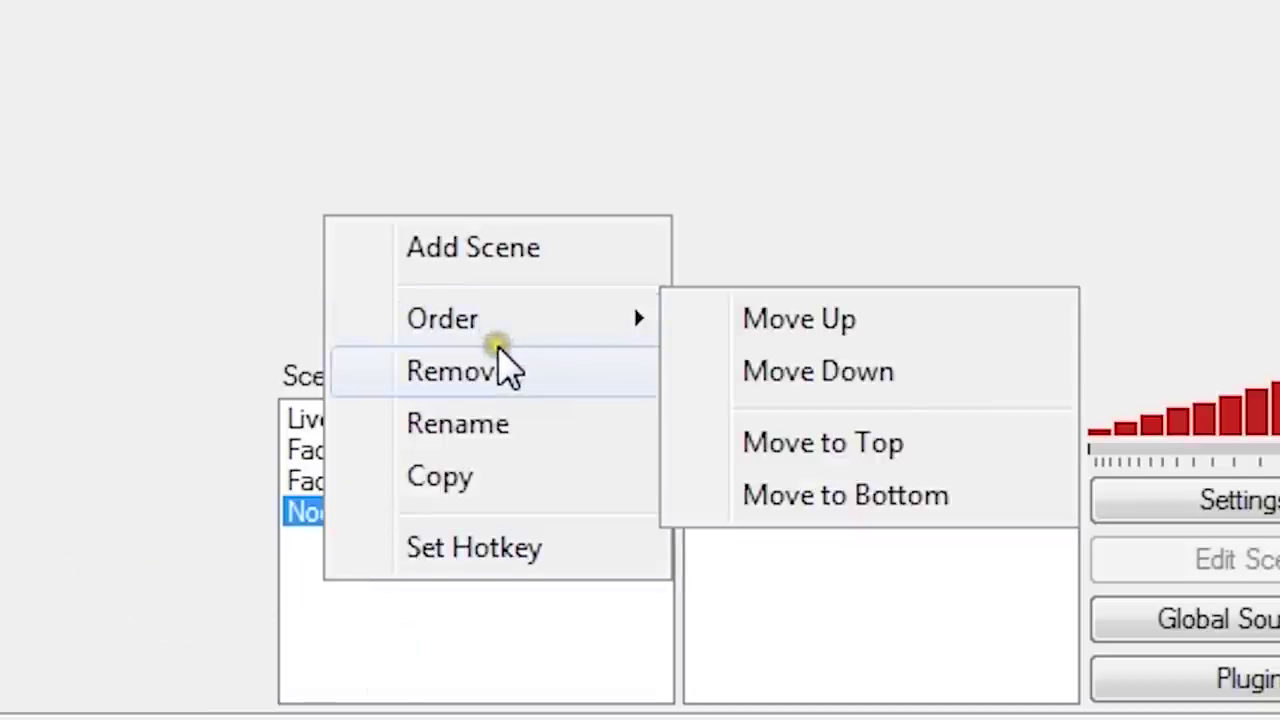
pyautogui.click(520, 249)
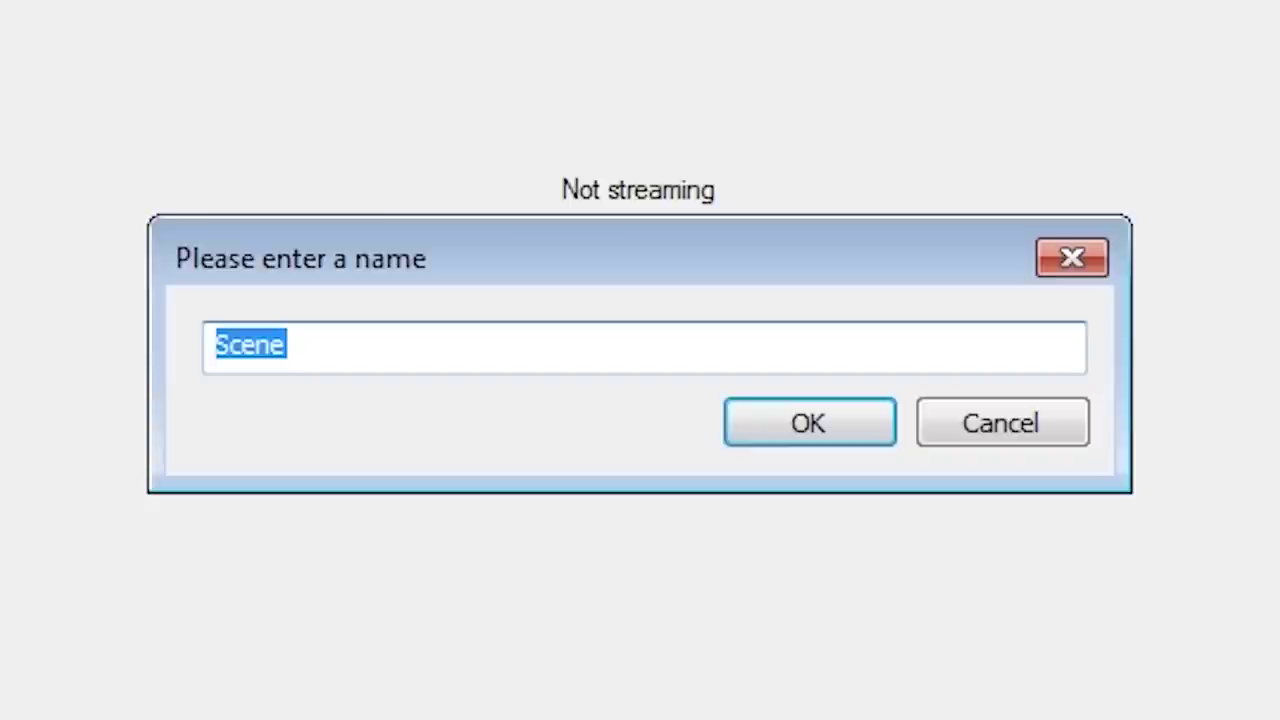
pyautogui.write('Video Creator')
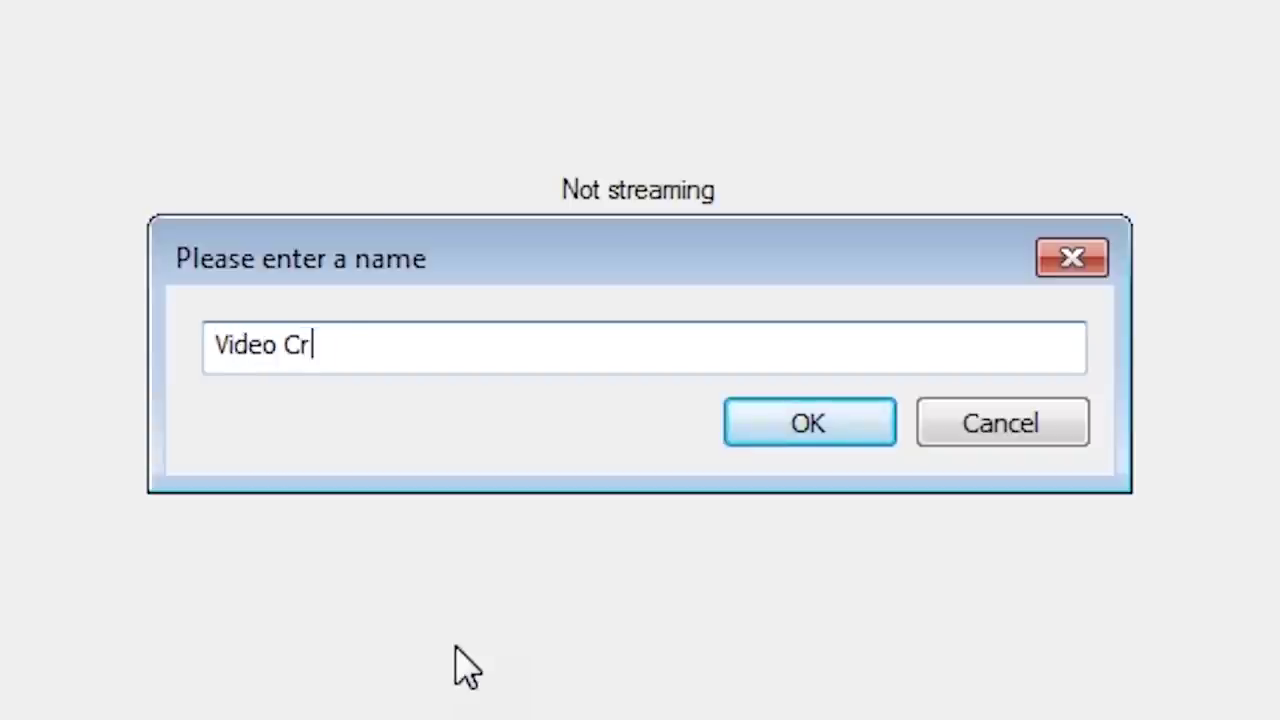
pyautogui.write('s')
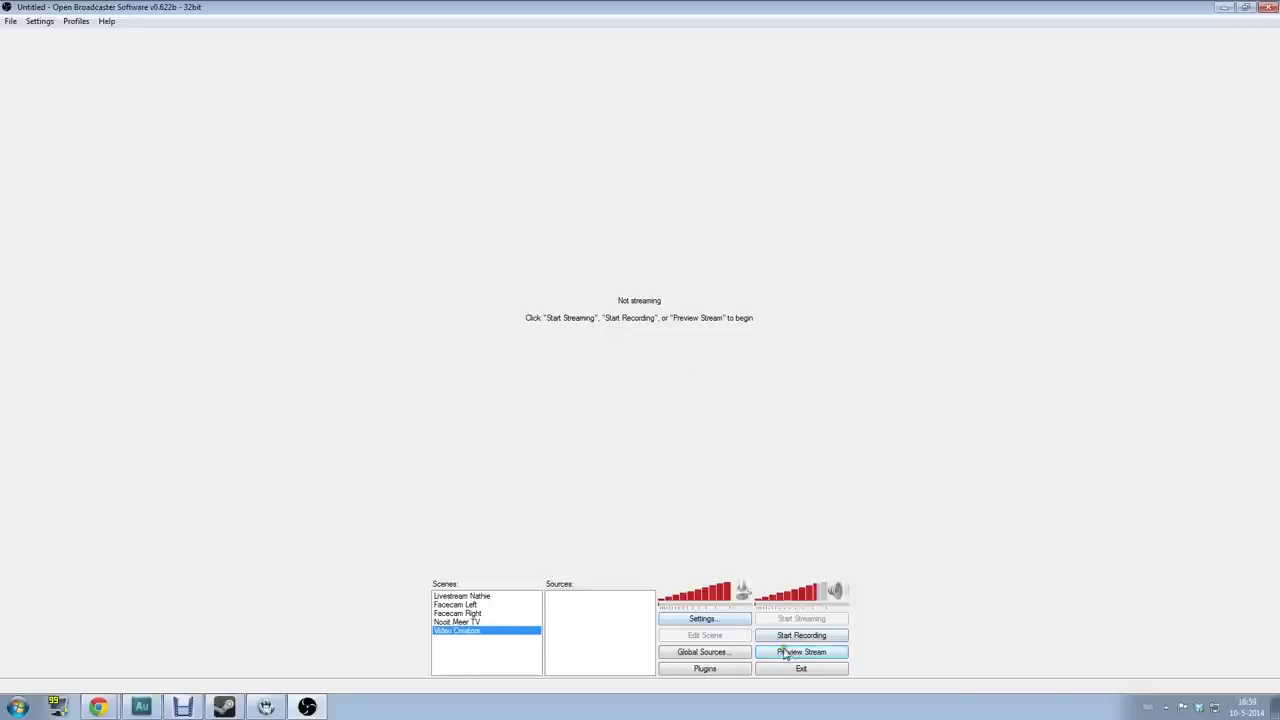
# Start the stream preview and list the source types available for the empty Video Creators scene.
pyautogui.click(792, 651)
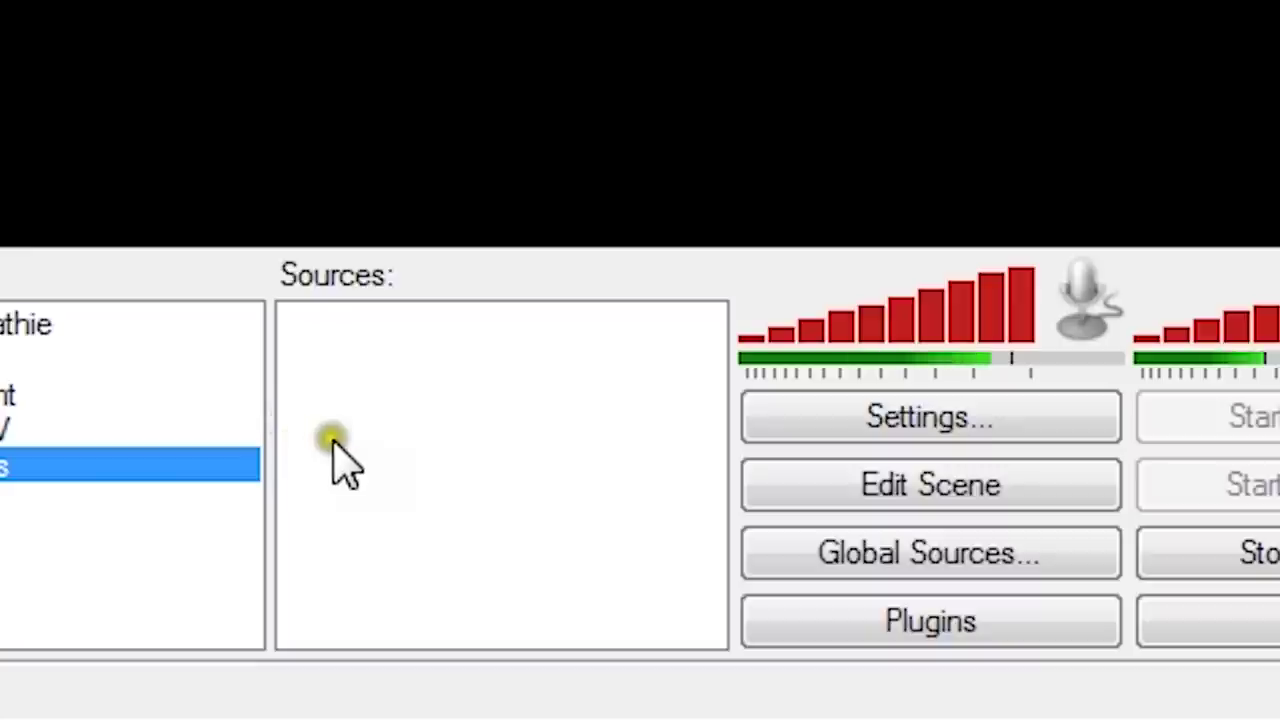
pyautogui.rightClick(560, 622)
pyautogui.click(592, 630)
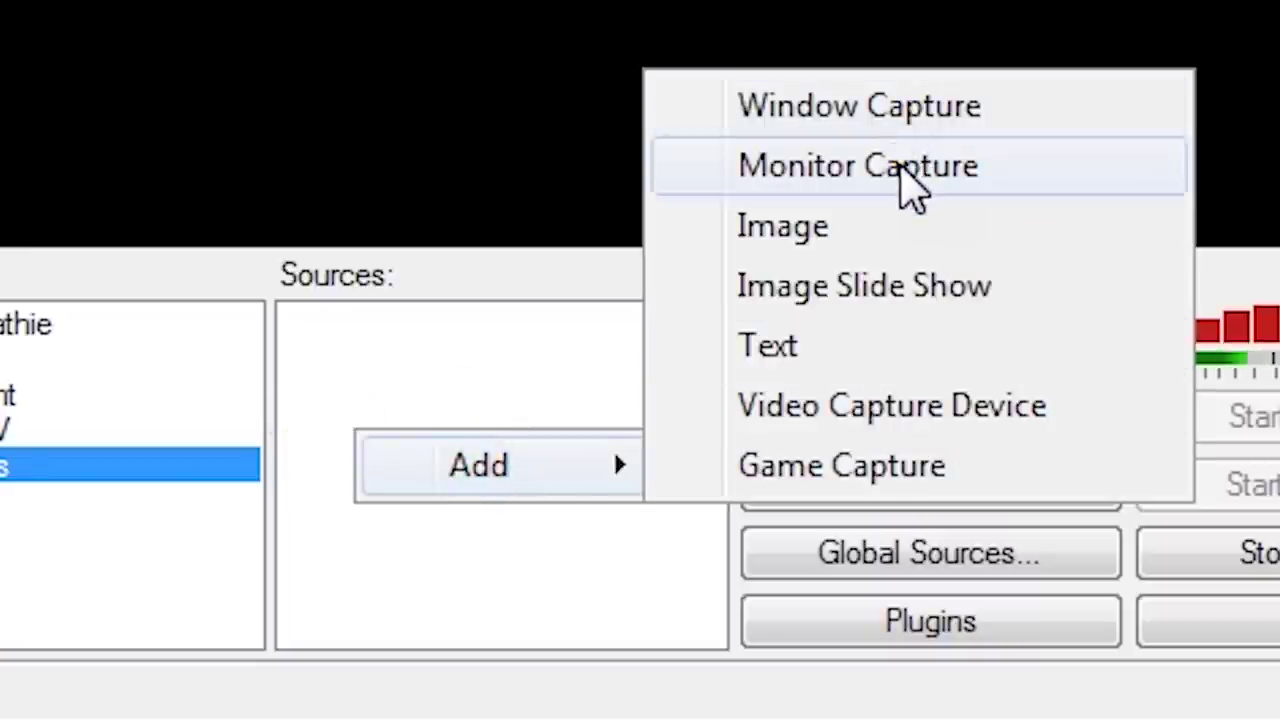
pyautogui.click(938, 447)
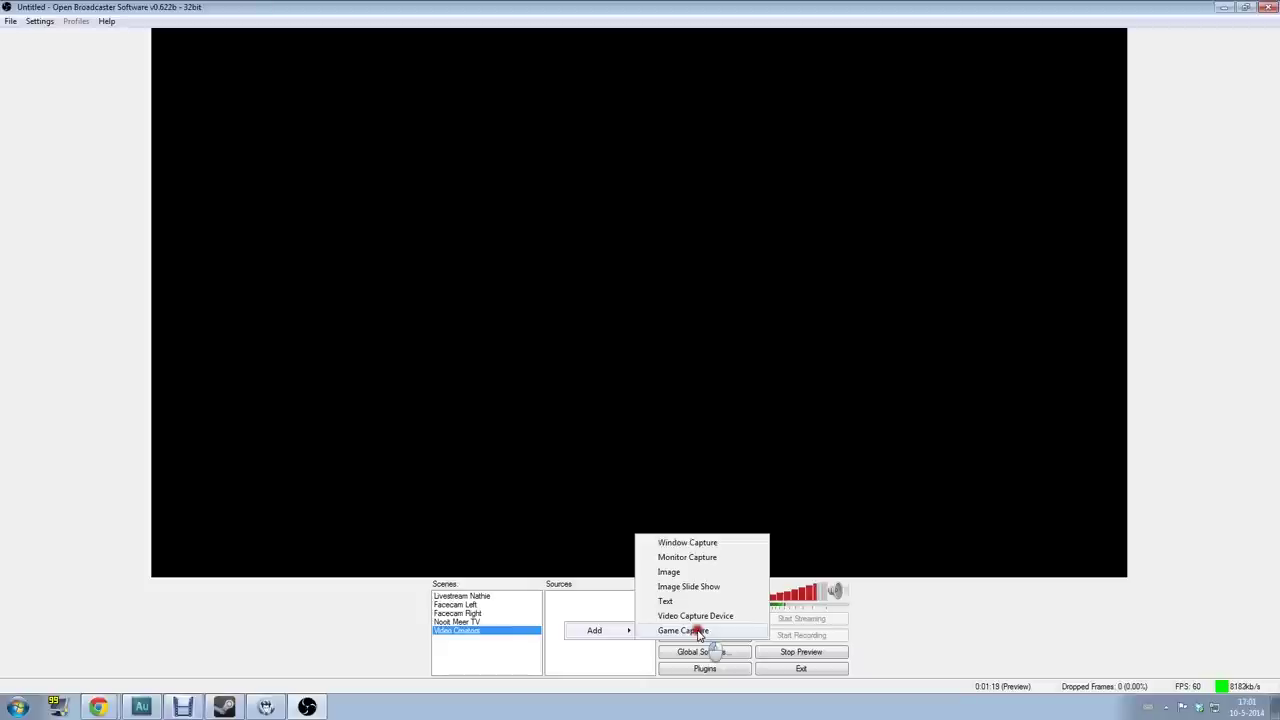
# Add a Game Capture source with the default name, capturing [dontstarve_steam]: Don't Starve.
pyautogui.click(905, 468)
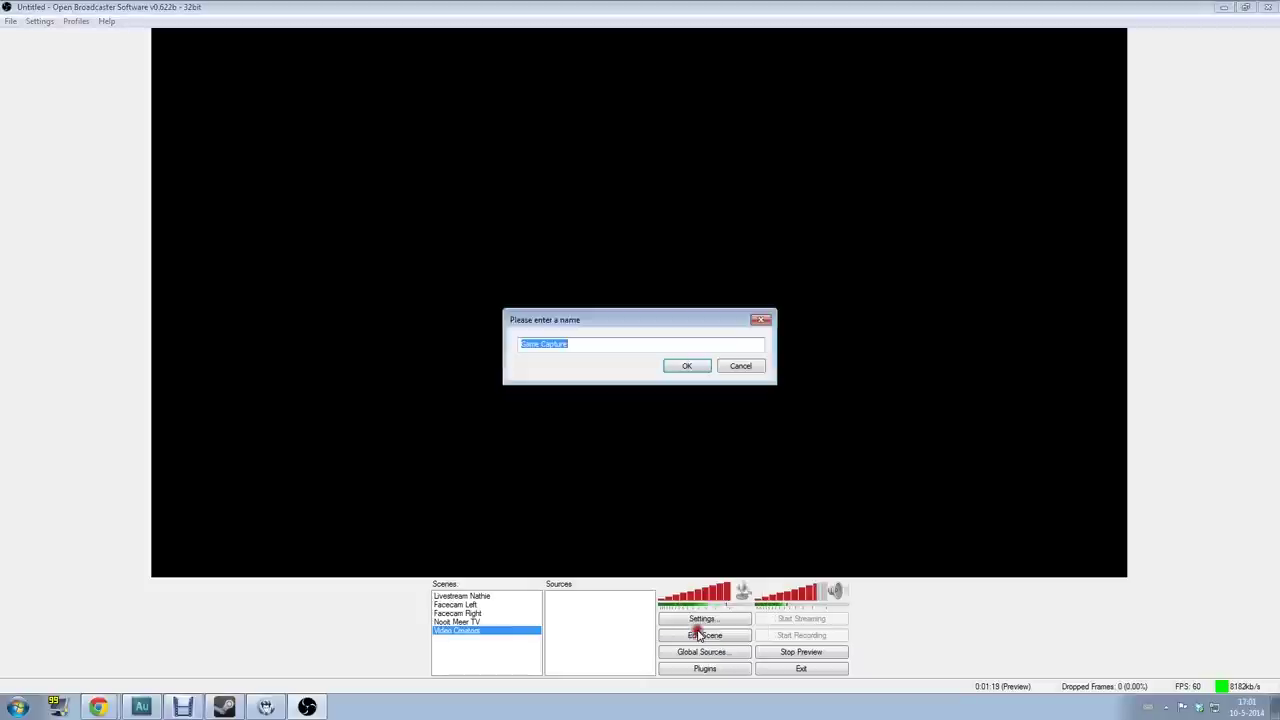
pyautogui.click(686, 367)
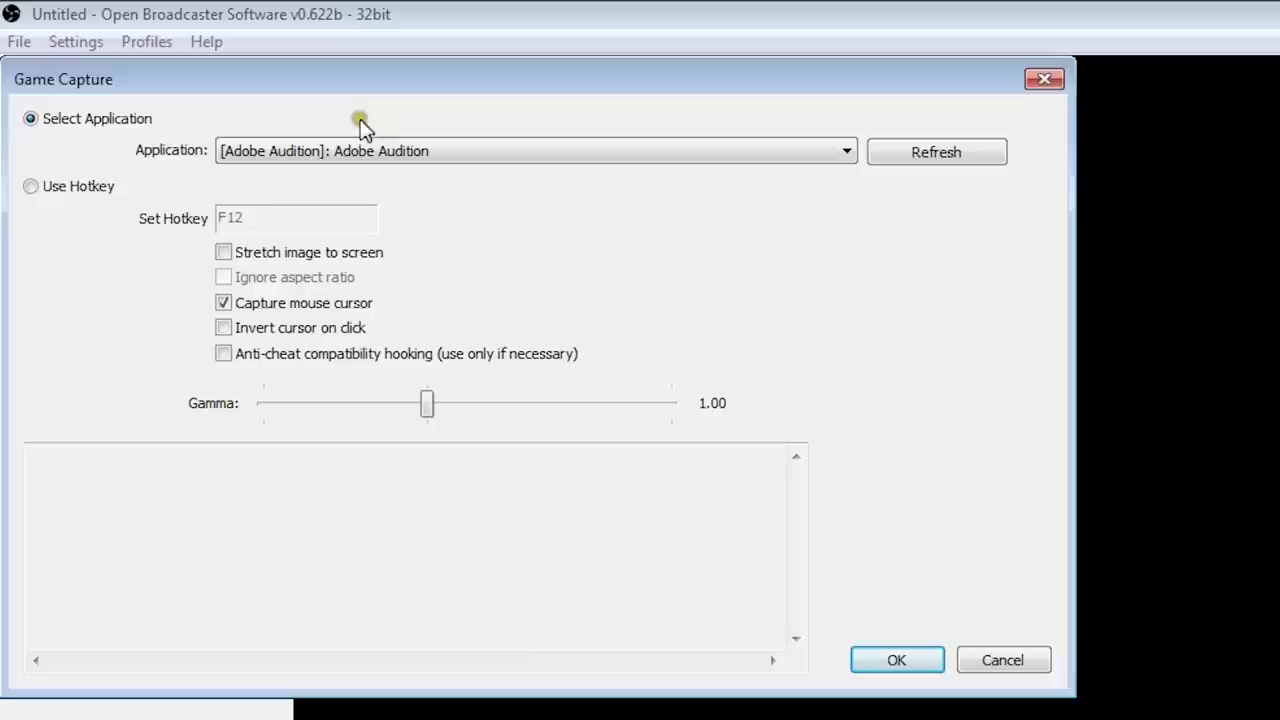
pyautogui.click(187, 77)
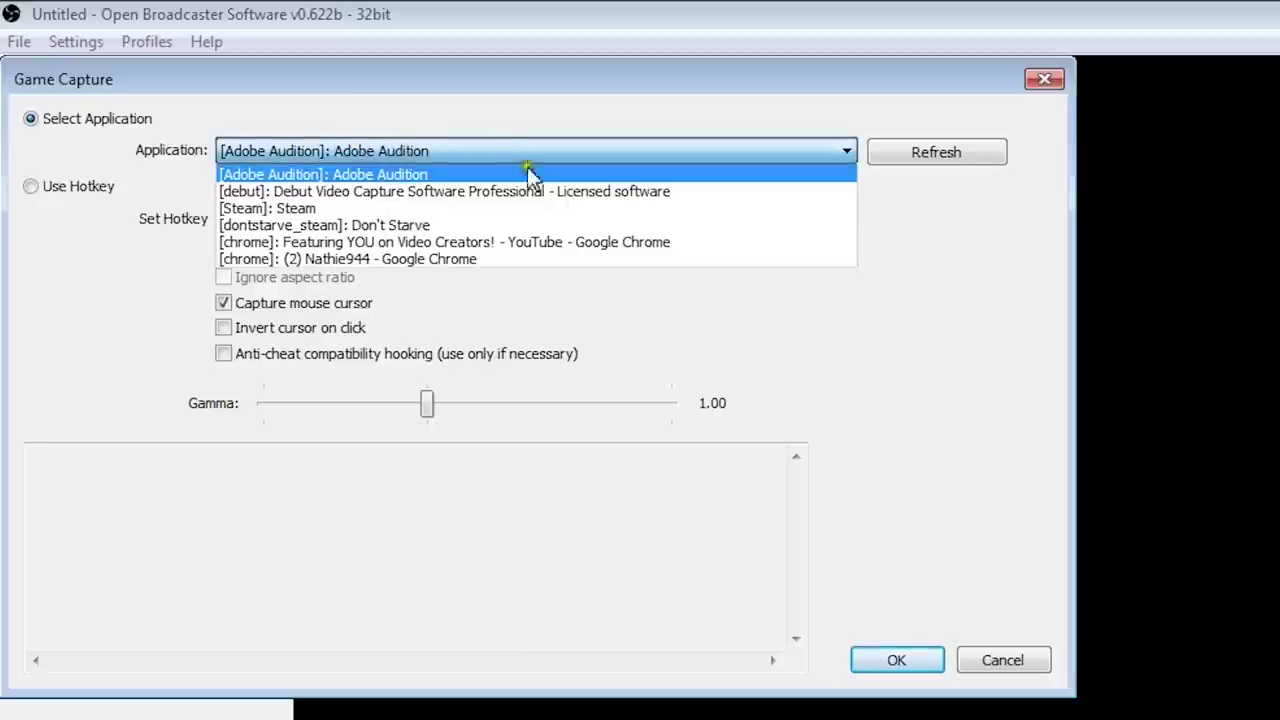
pyautogui.click(408, 222)
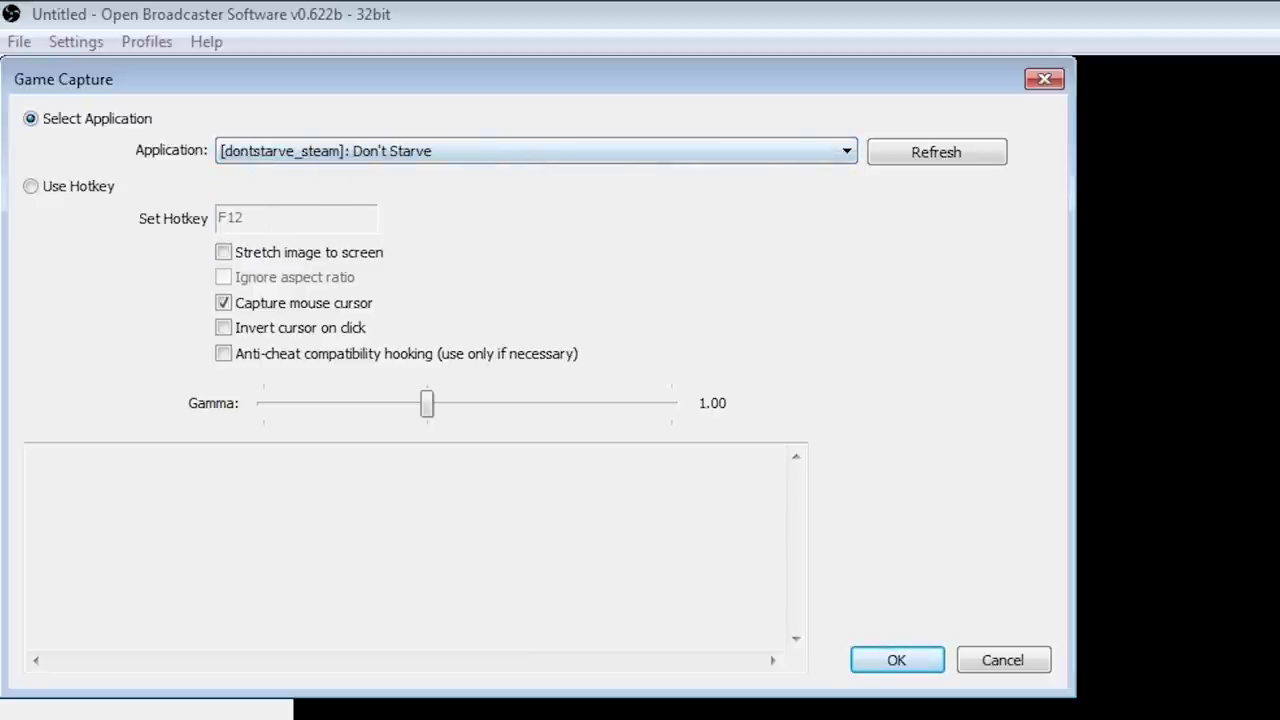
pyautogui.moveTo(895, 660); pyautogui.dragTo(578, 390)
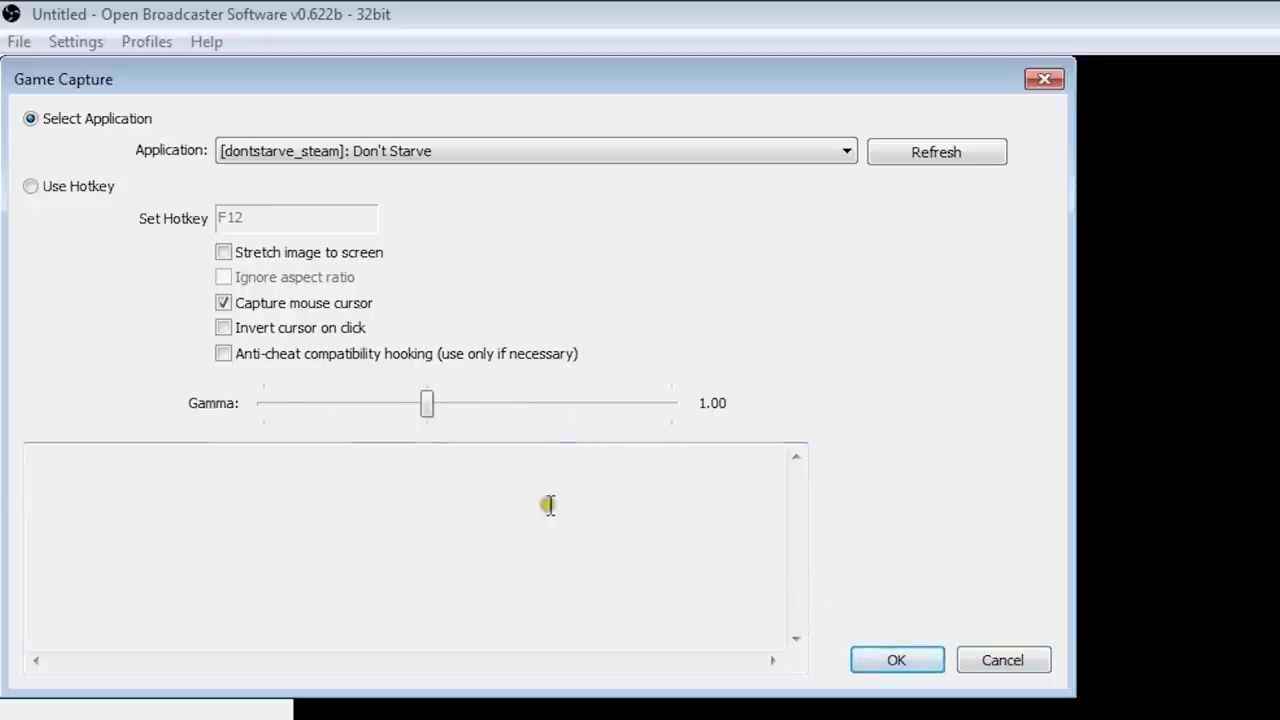
pyautogui.click(920, 662)
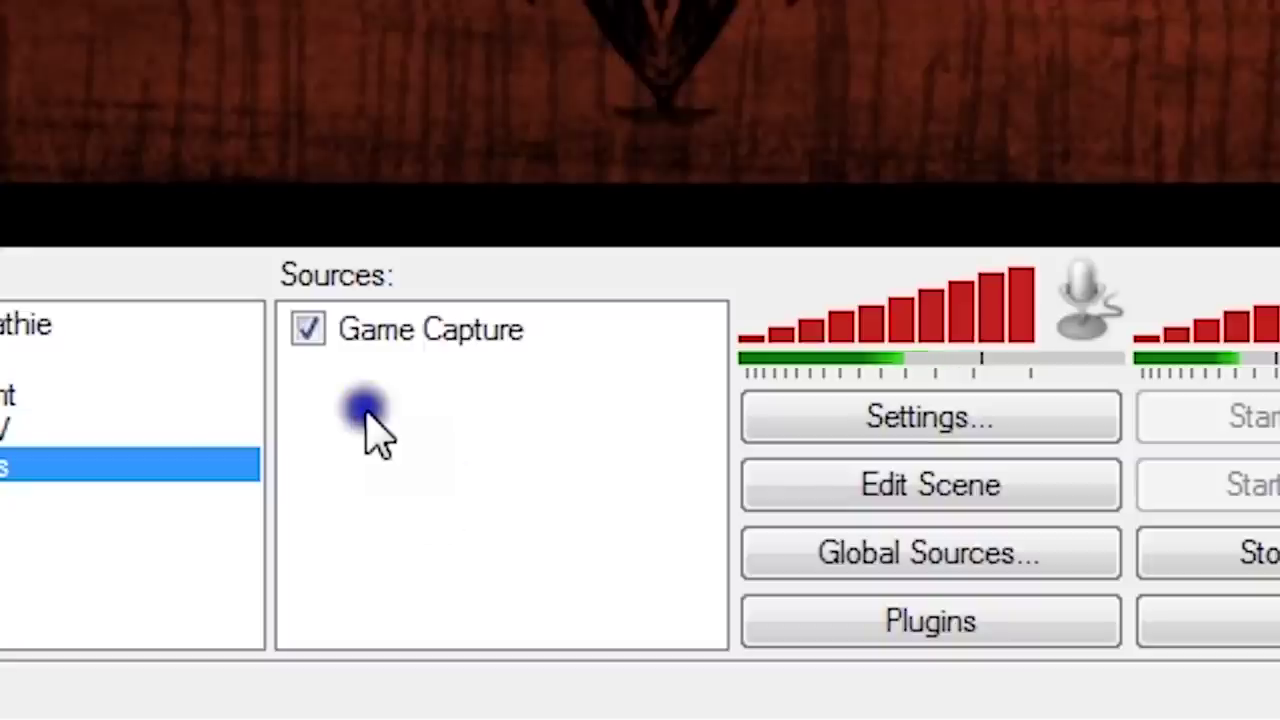
# Add a 'Video Capture Device' source using the Logitech HD Pro Webcam C920.
pyautogui.rightClick(567, 622)
pyautogui.click(580, 626)
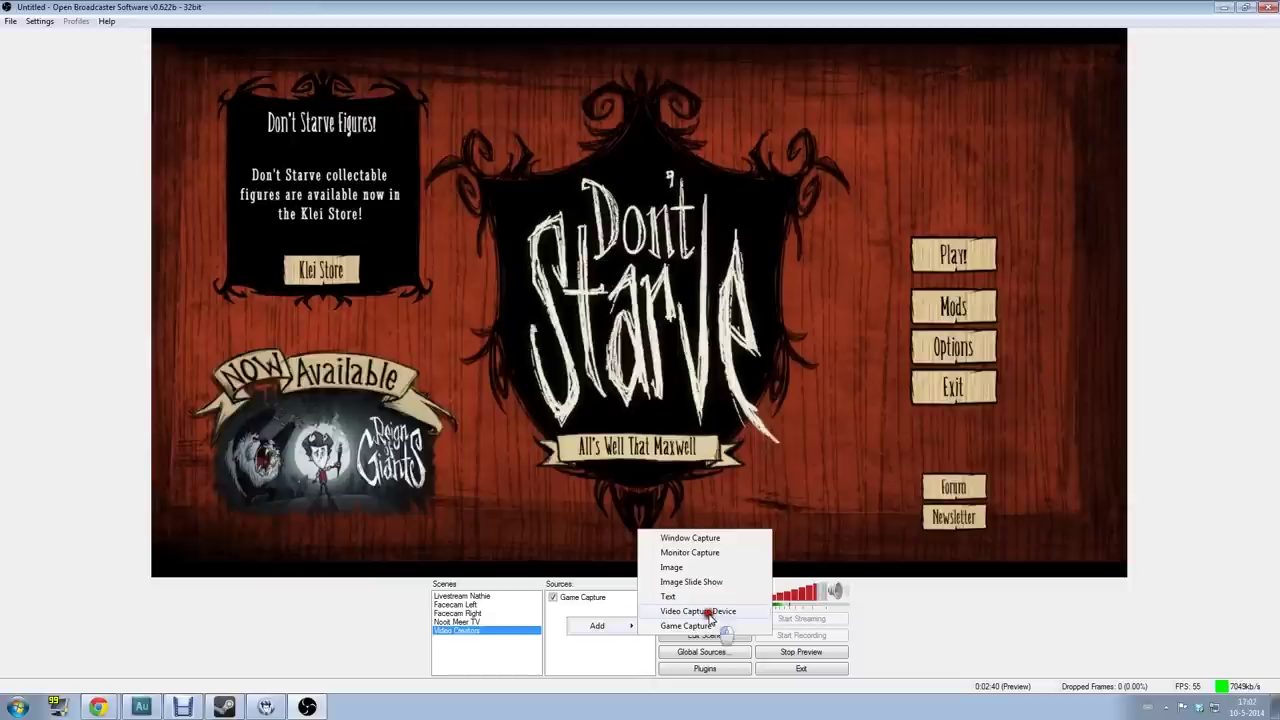
pyautogui.click(707, 611)
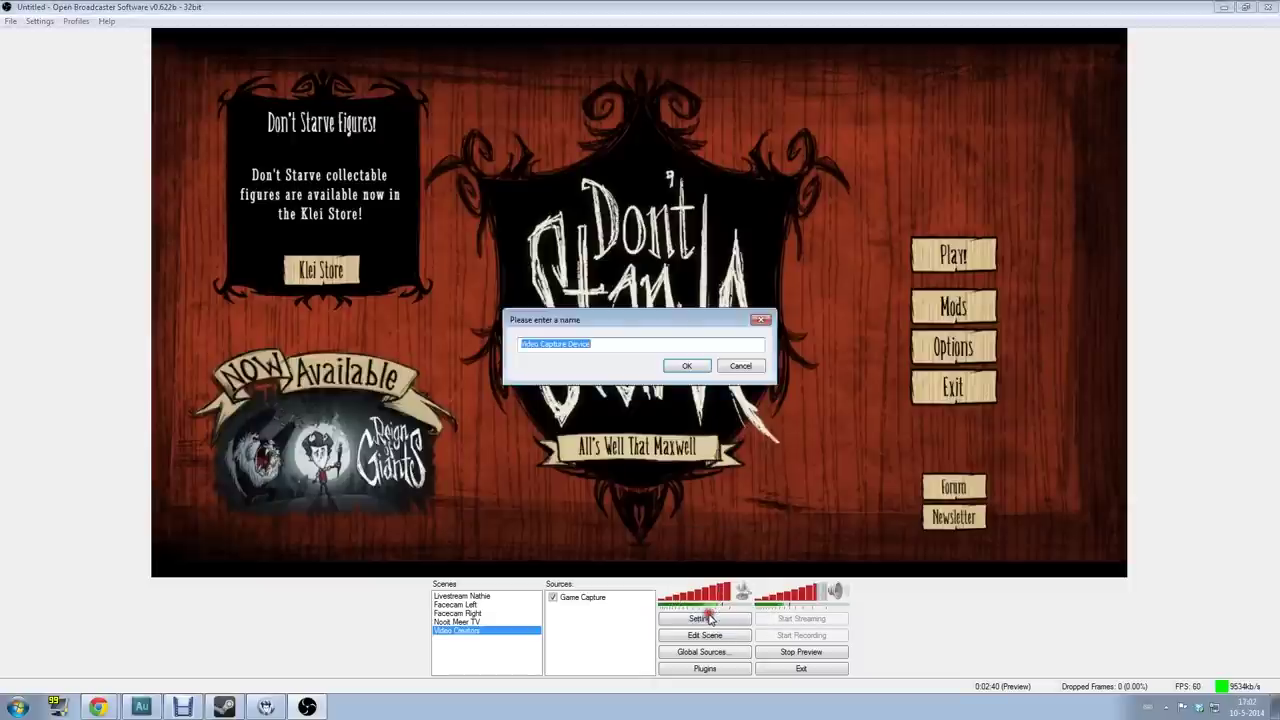
pyautogui.click(687, 366)
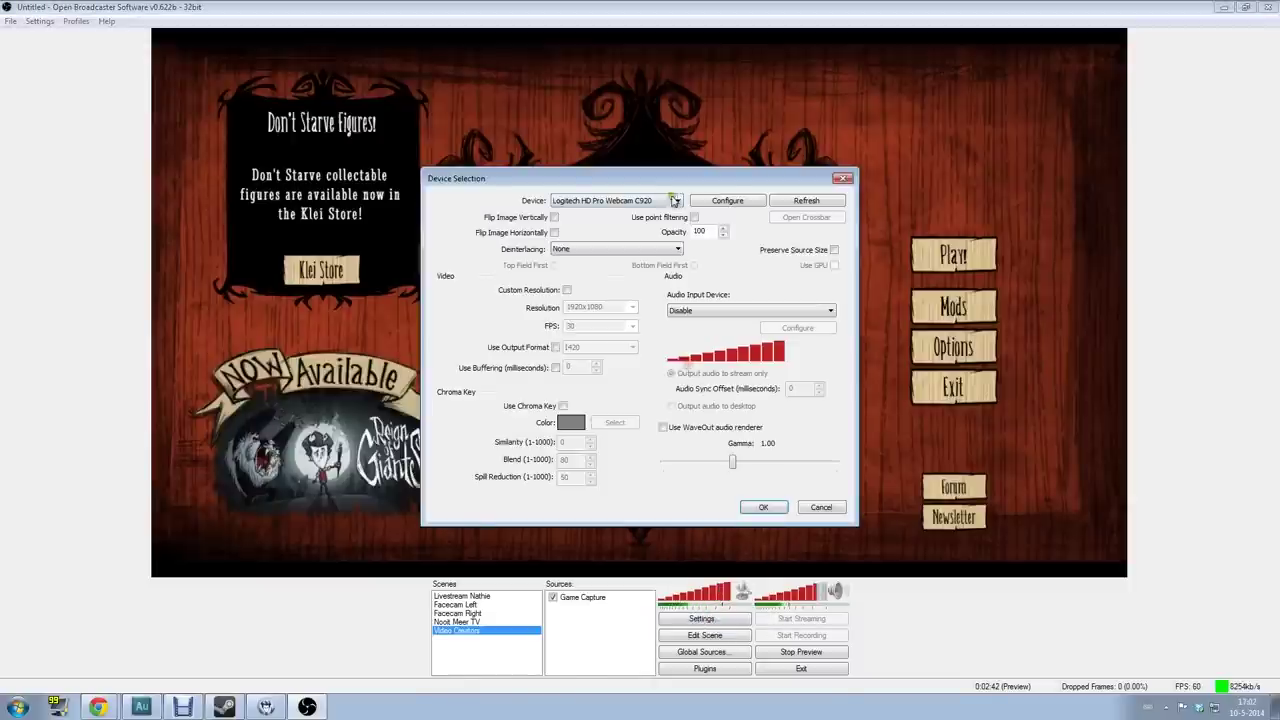
pyautogui.click(618, 112)
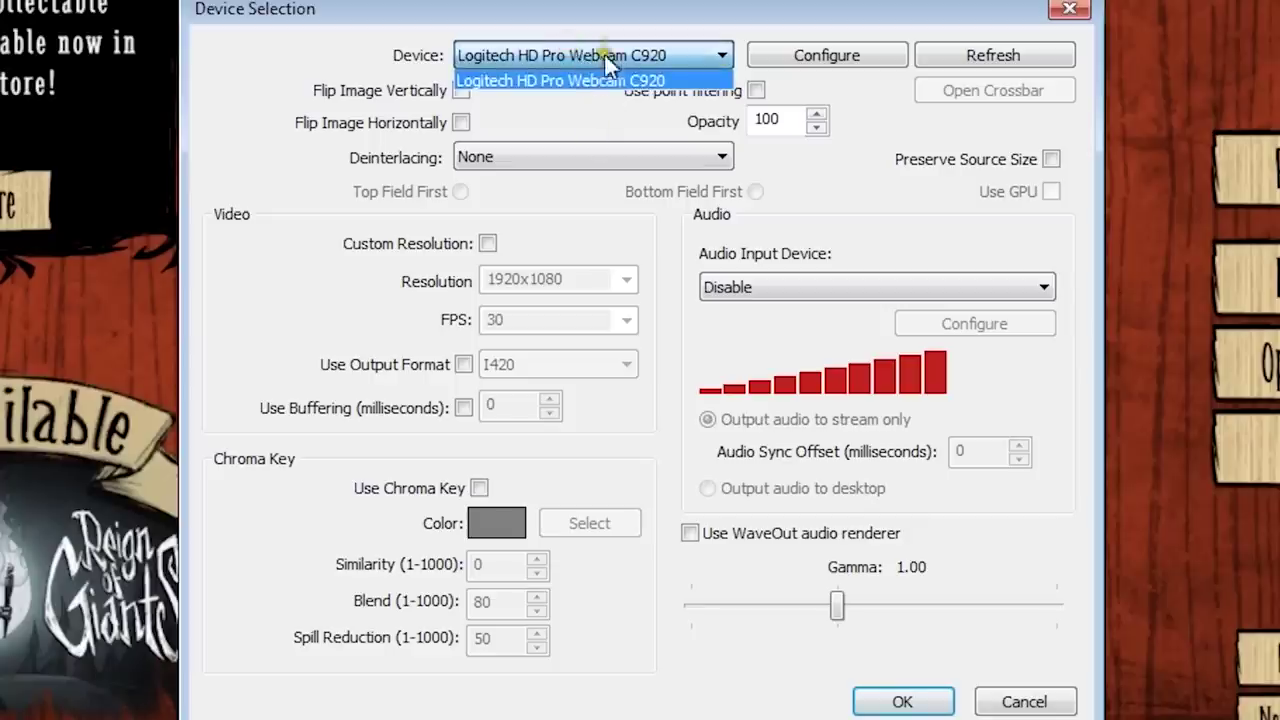
pyautogui.click(606, 53)
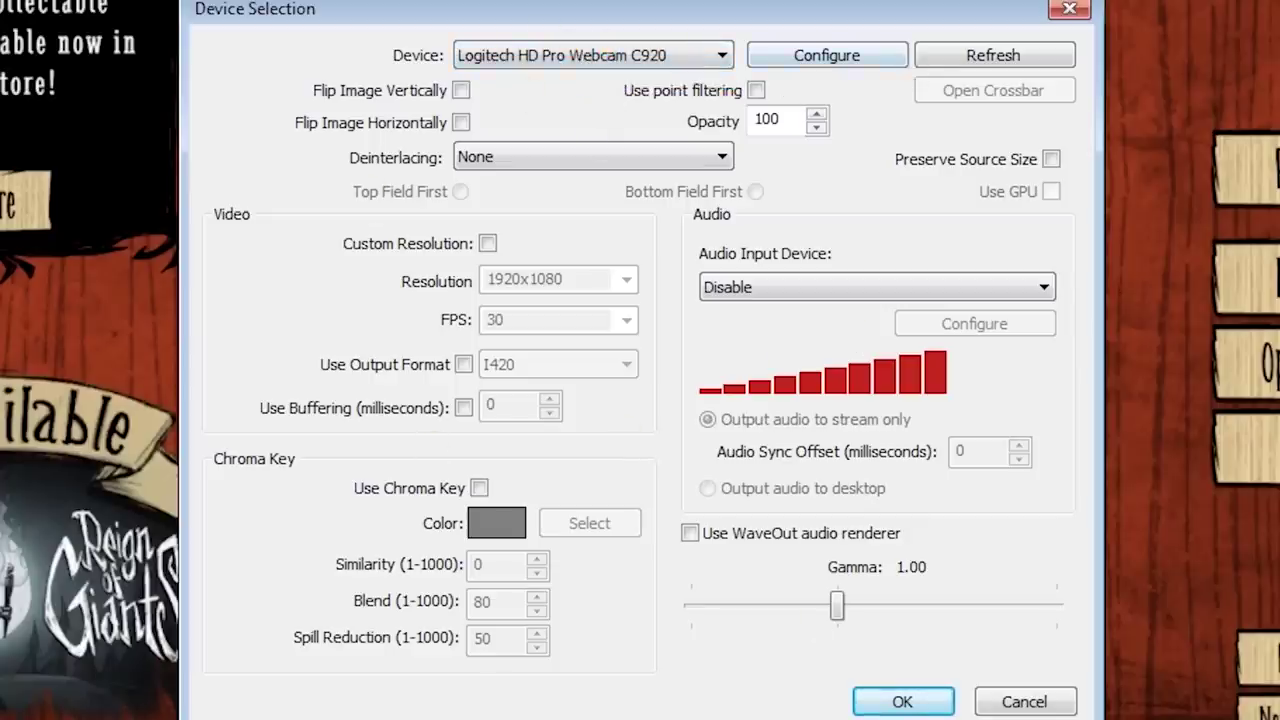
pyautogui.click(919, 704)
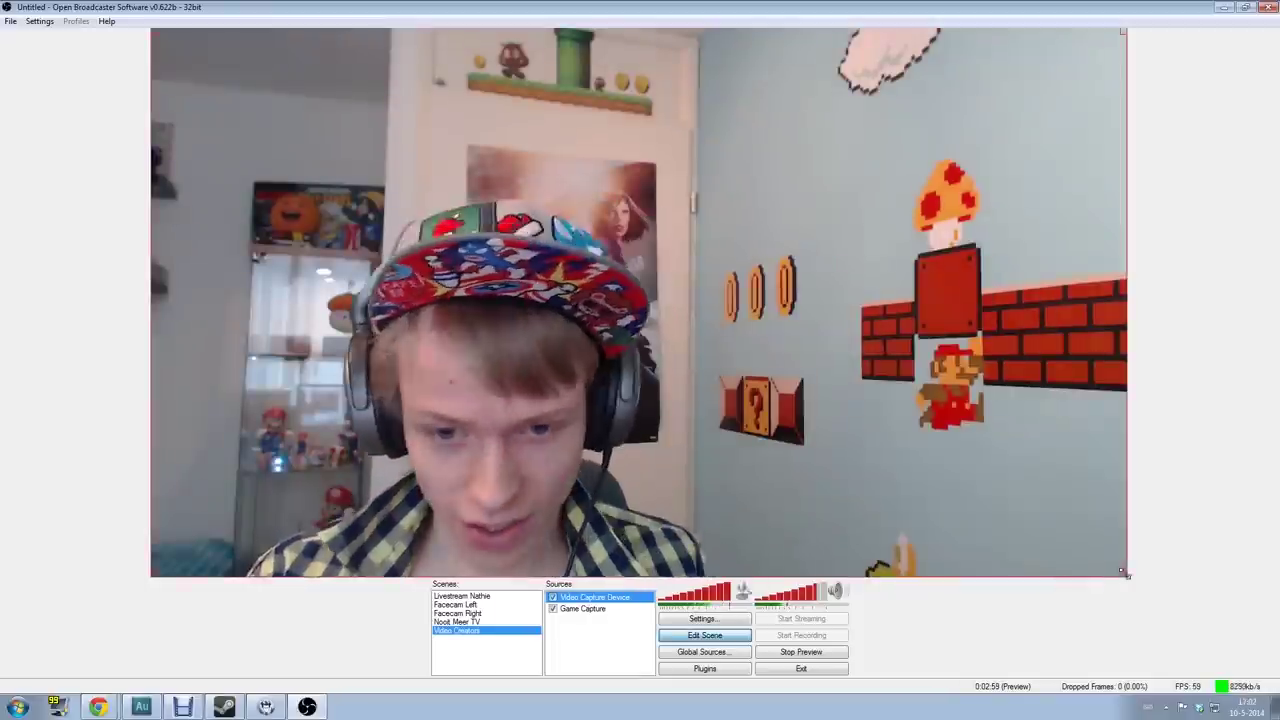
# Resize the webcam feed into a small facecam box at the top left of the preview.
pyautogui.moveTo(1137, 585); pyautogui.dragTo(403, 174)
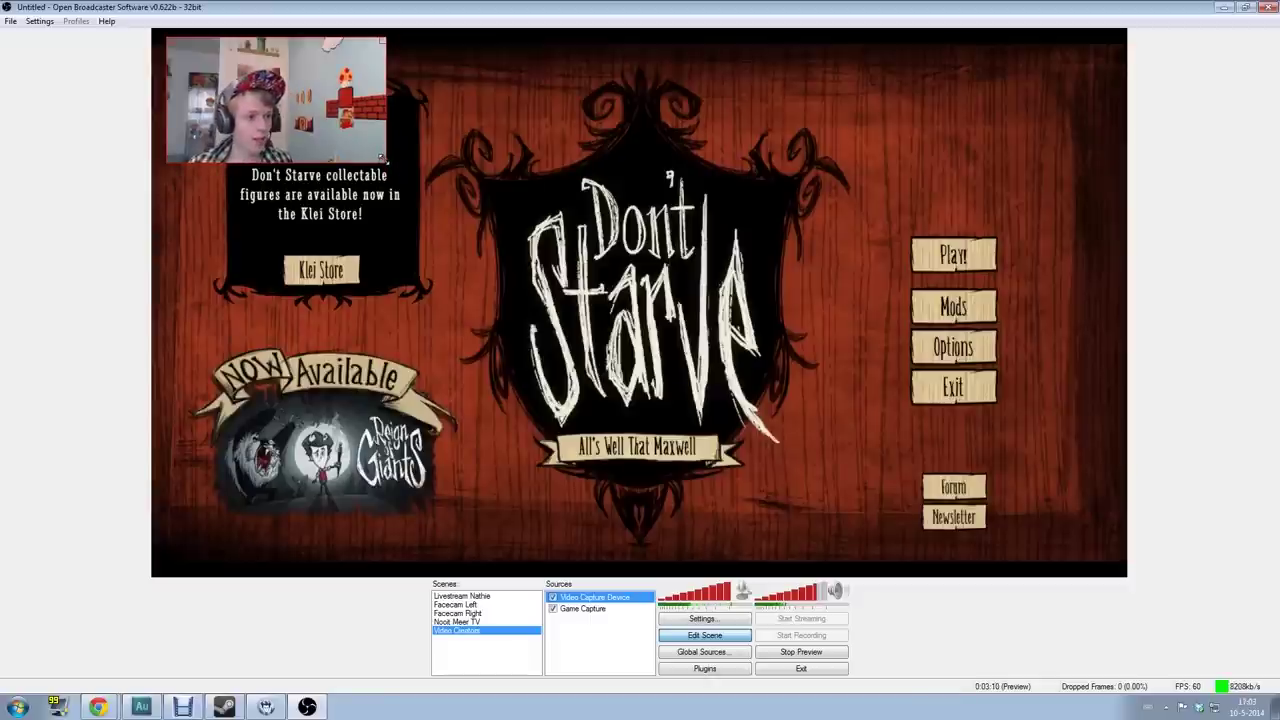
pyautogui.moveTo(394, 166); pyautogui.dragTo(313, 174)
pyautogui.moveTo(46, 34); pyautogui.dragTo(120, 115)
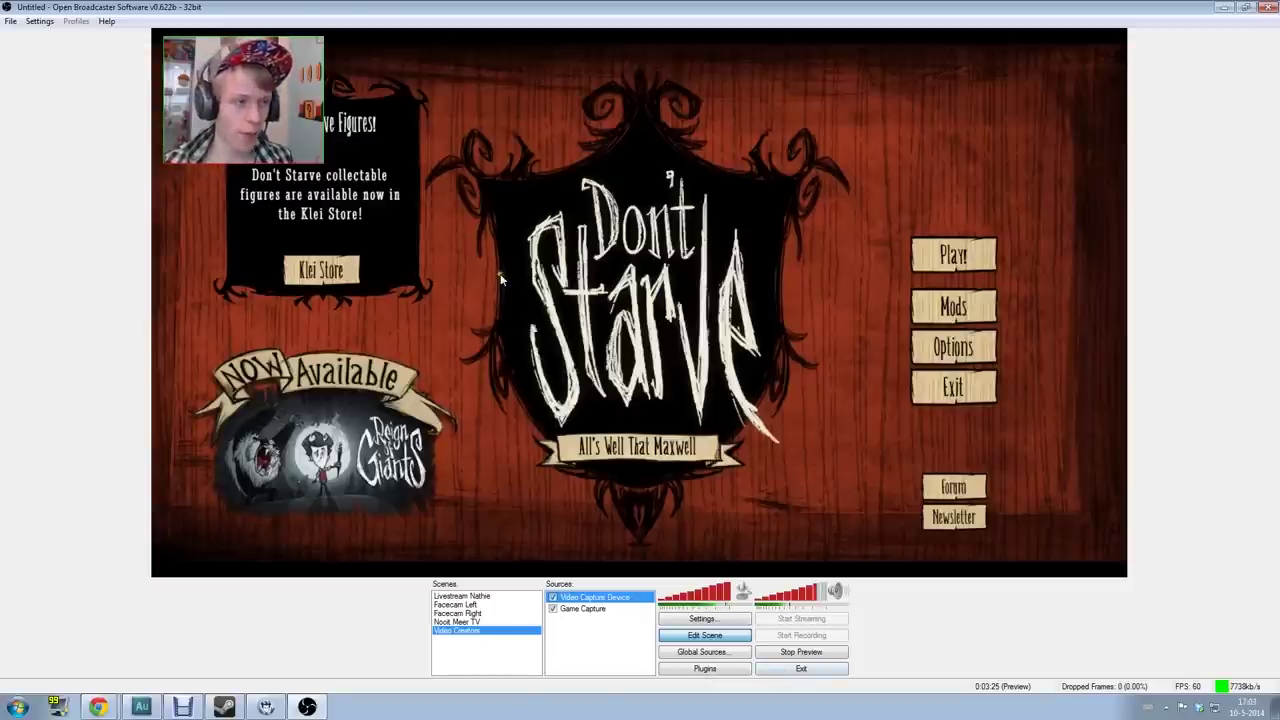
# Add an Image source with the default name, showing the logo file from the Afbeeldingen library.
pyautogui.click(561, 622)
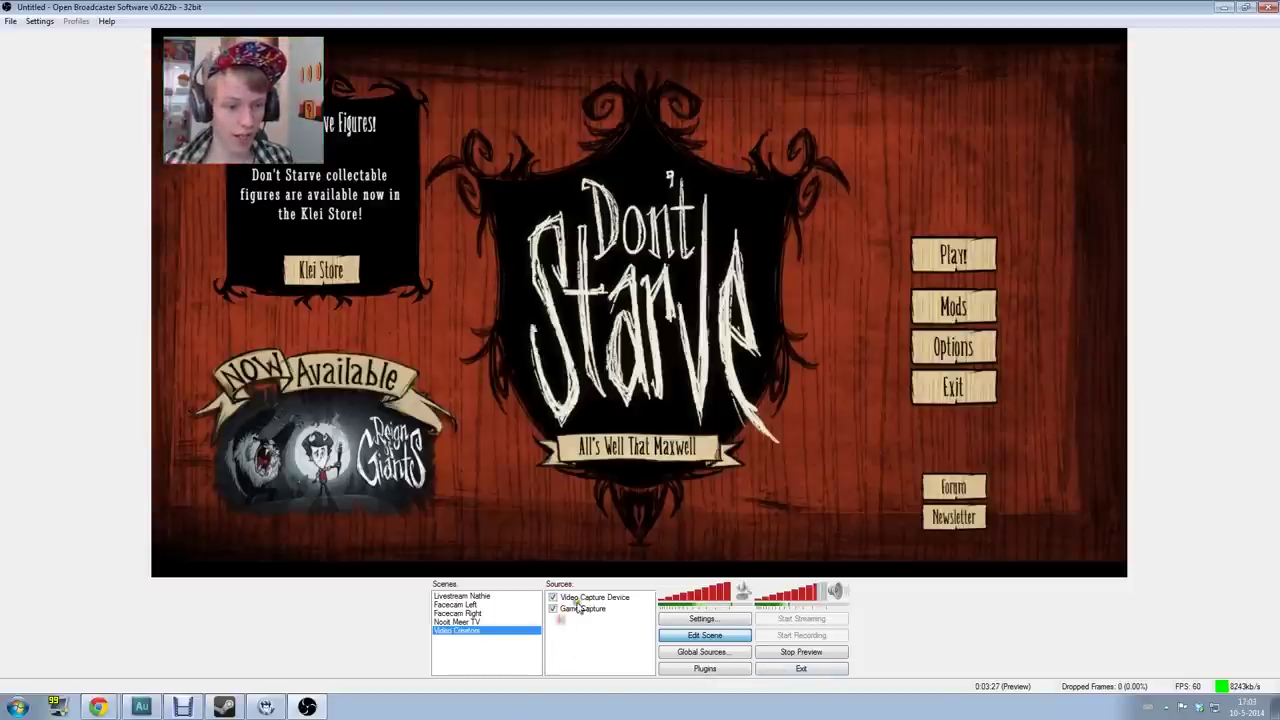
pyautogui.rightClick(578, 637)
pyautogui.click(603, 639)
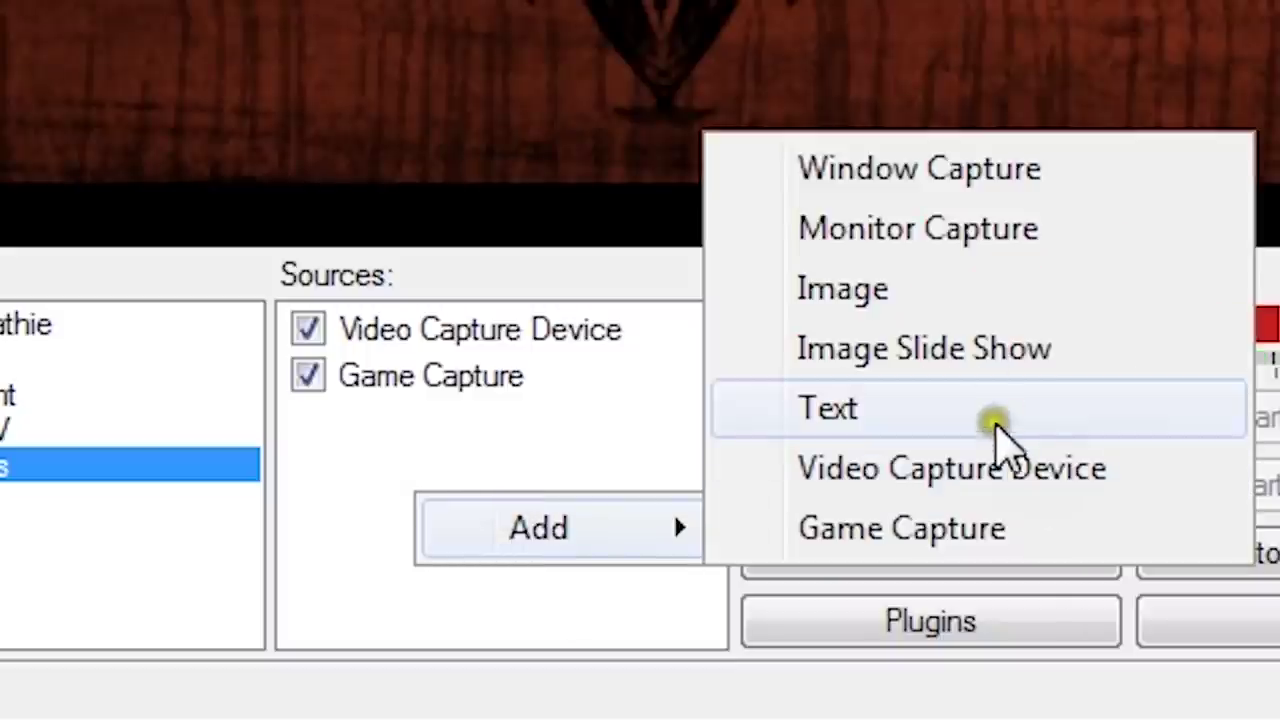
pyautogui.click(718, 585)
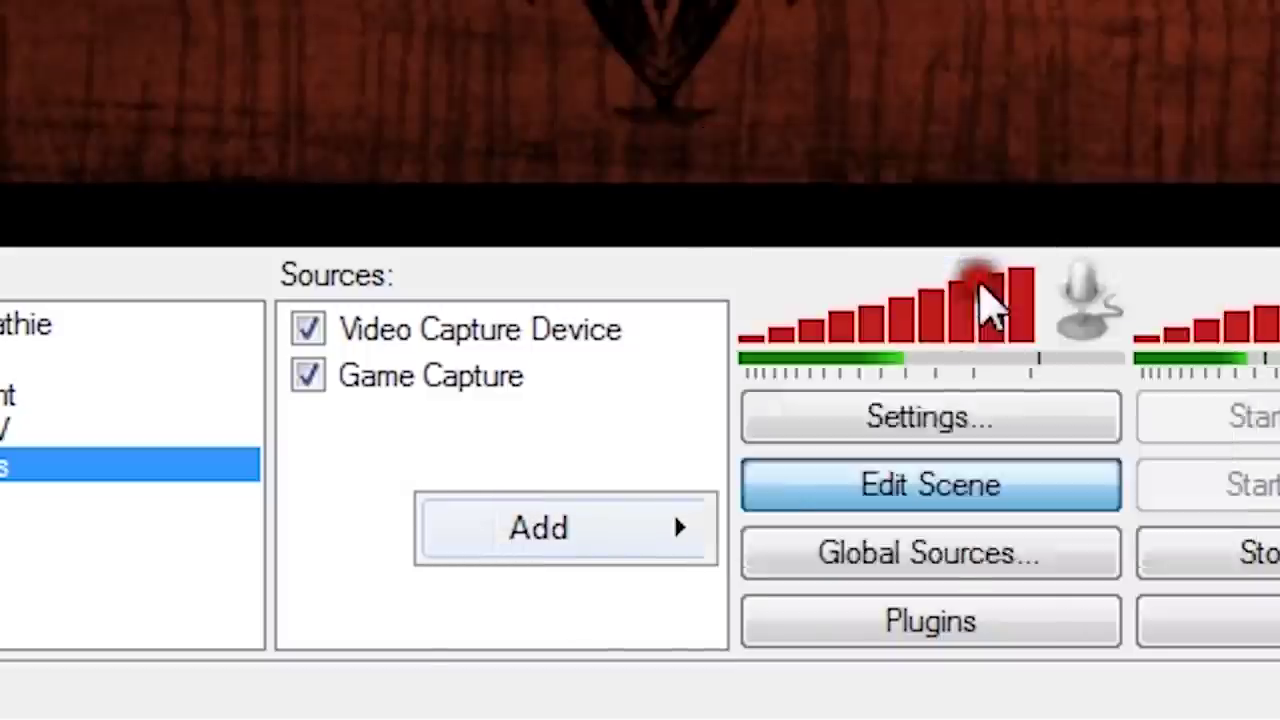
pyautogui.click(700, 372)
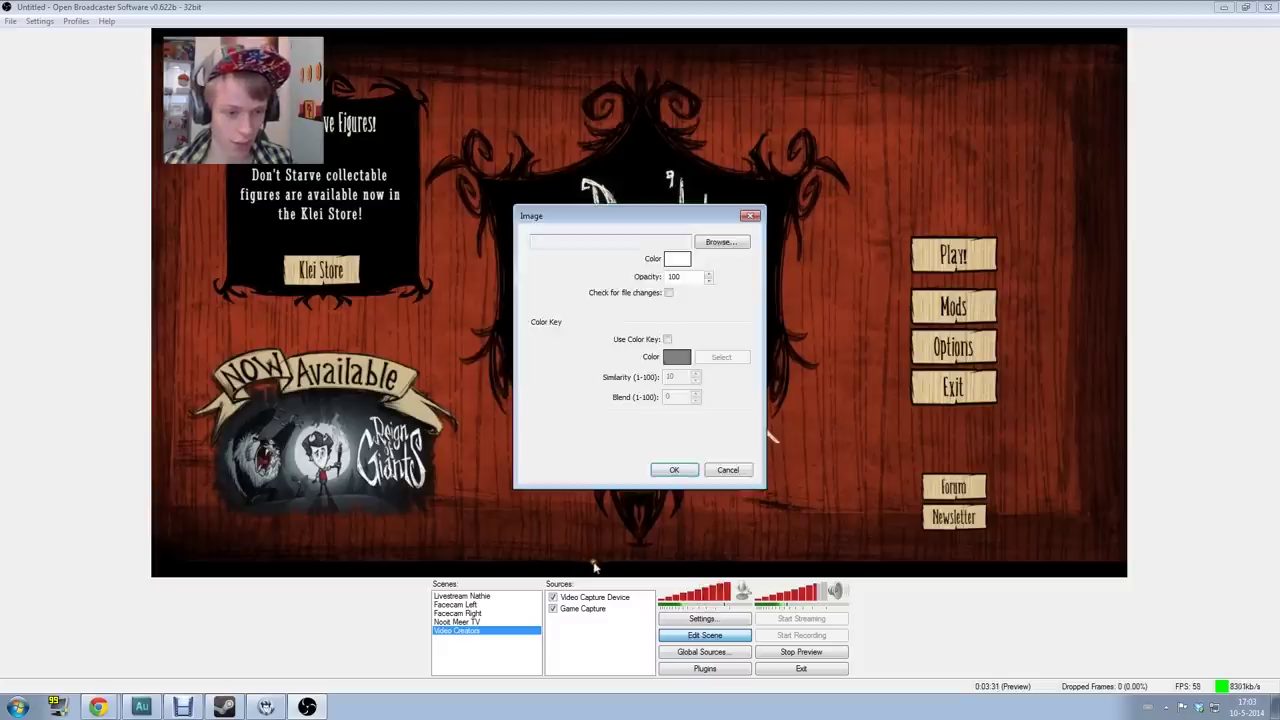
pyautogui.click(703, 242)
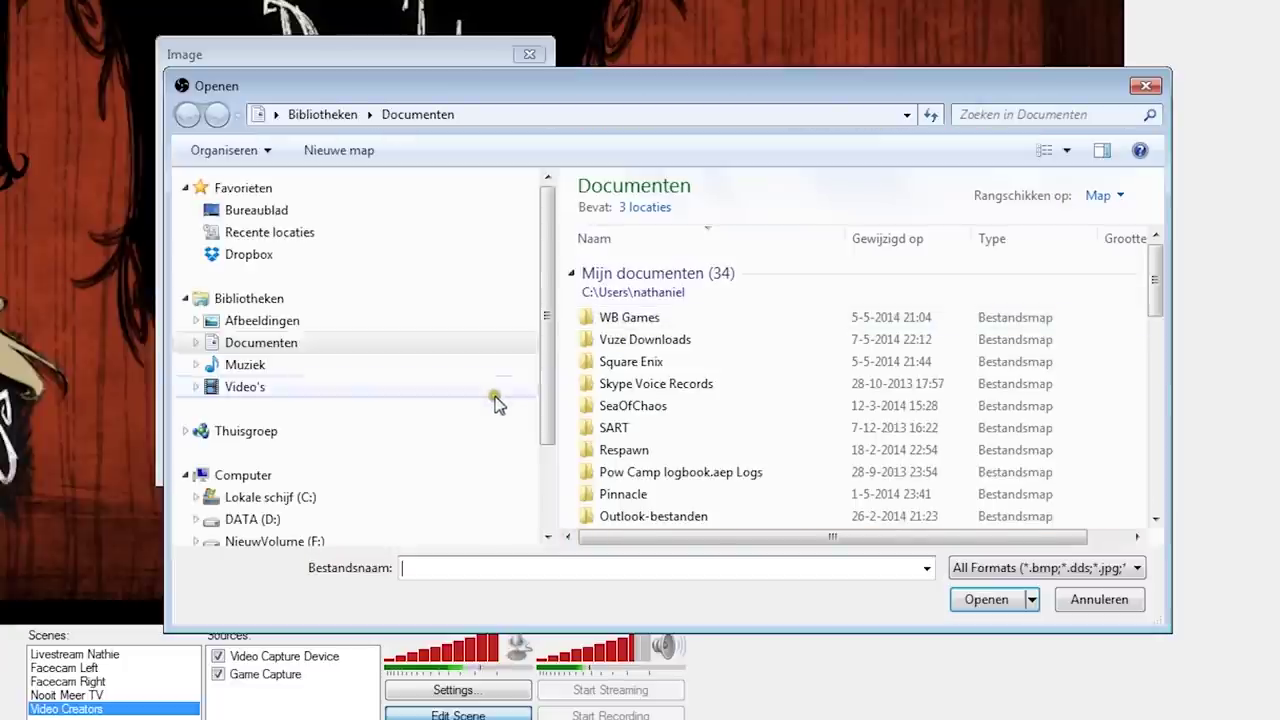
pyautogui.click(420, 321)
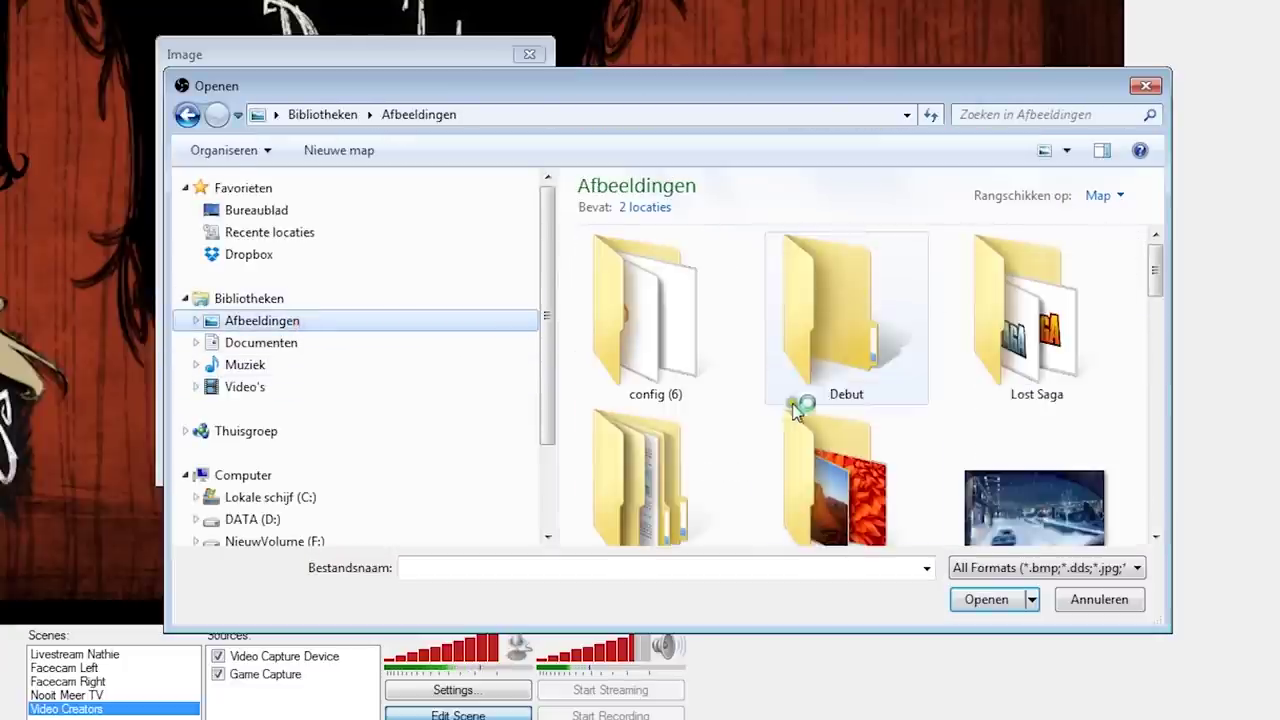
pyautogui.click(1003, 435)
pyautogui.scroll(-5, 1003, 435)
pyautogui.click(1035, 470)
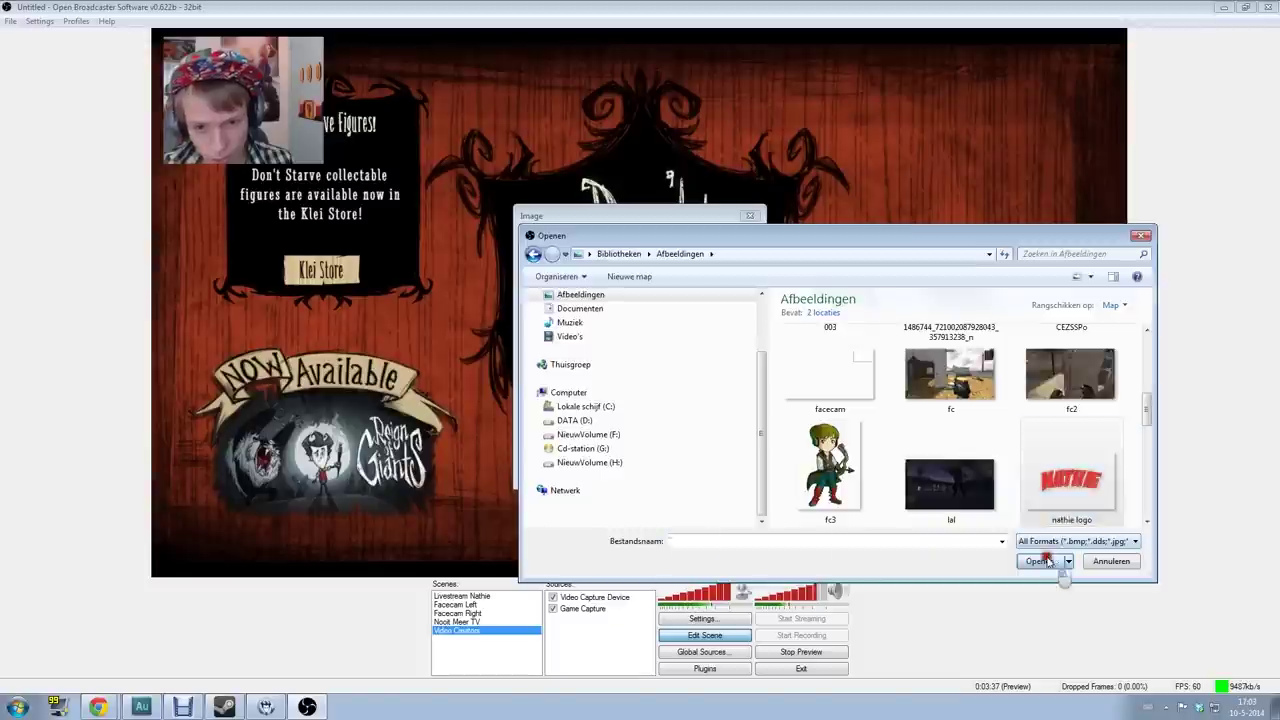
pyautogui.click(986, 599)
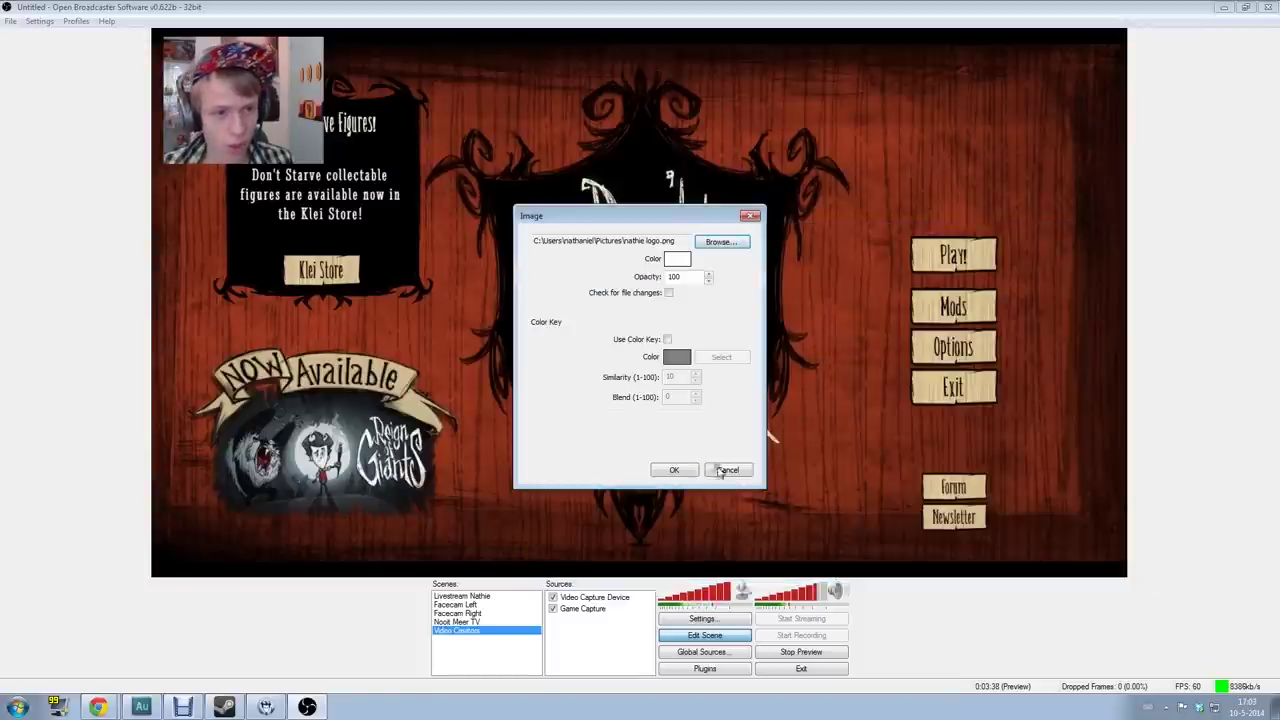
pyautogui.click(690, 470)
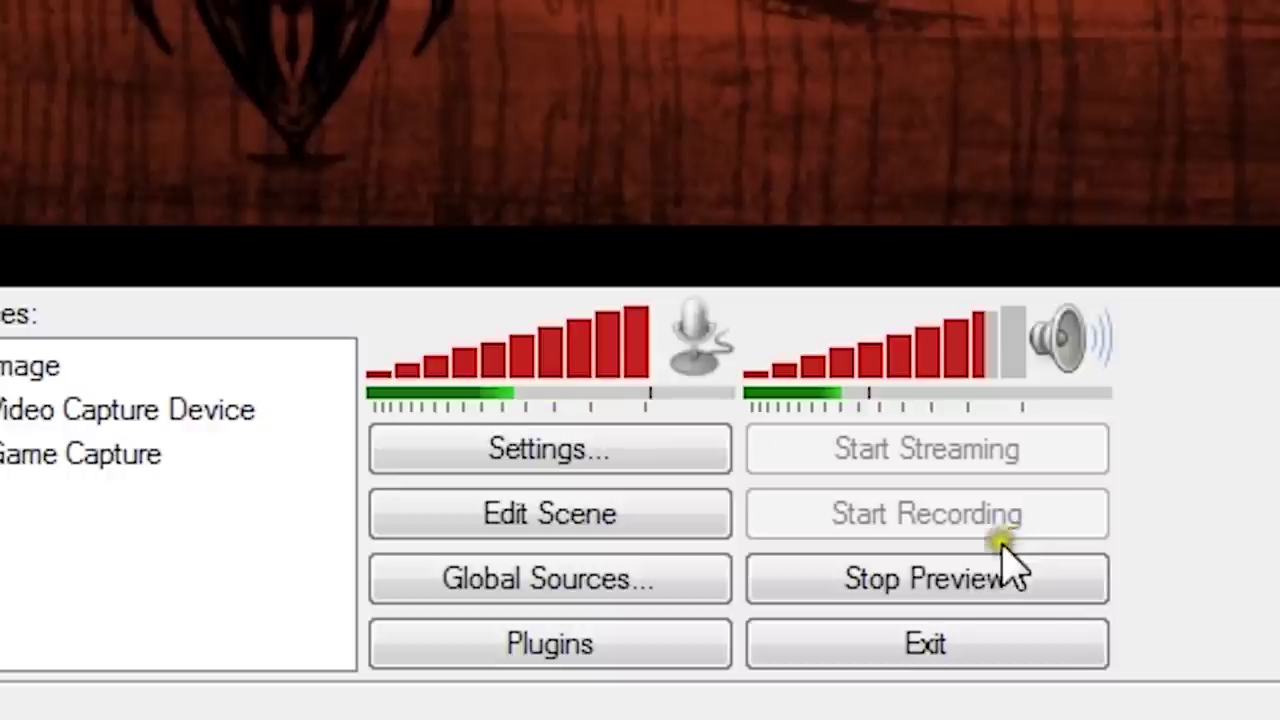
# Stop the preview, then make a brief test recording of the scene and stop it.
pyautogui.click(816, 651)
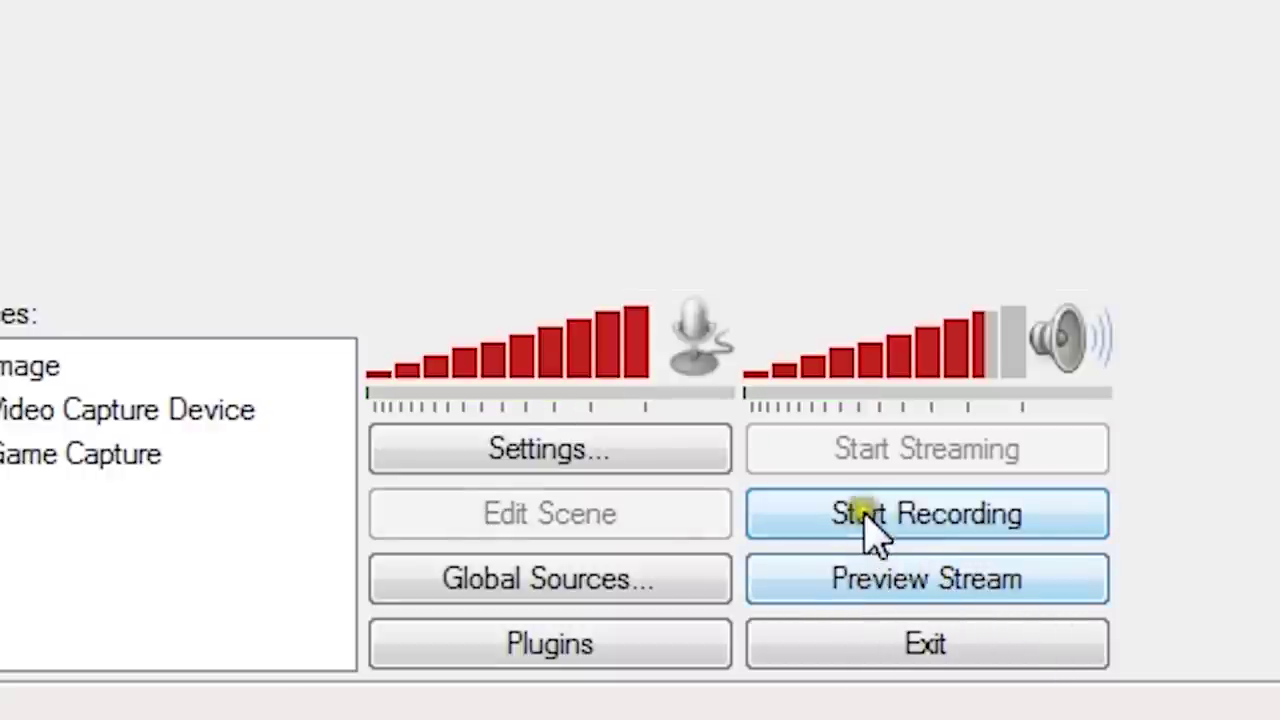
pyautogui.click(866, 520)
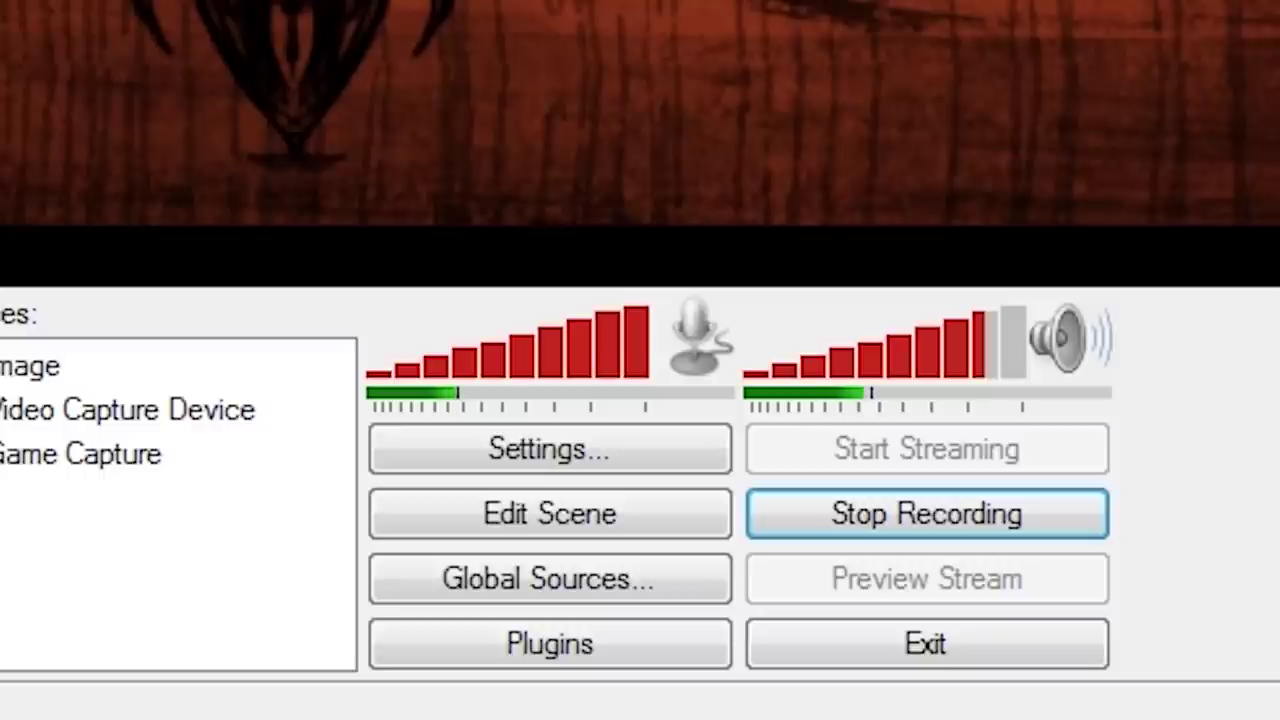
pyautogui.click(908, 512)
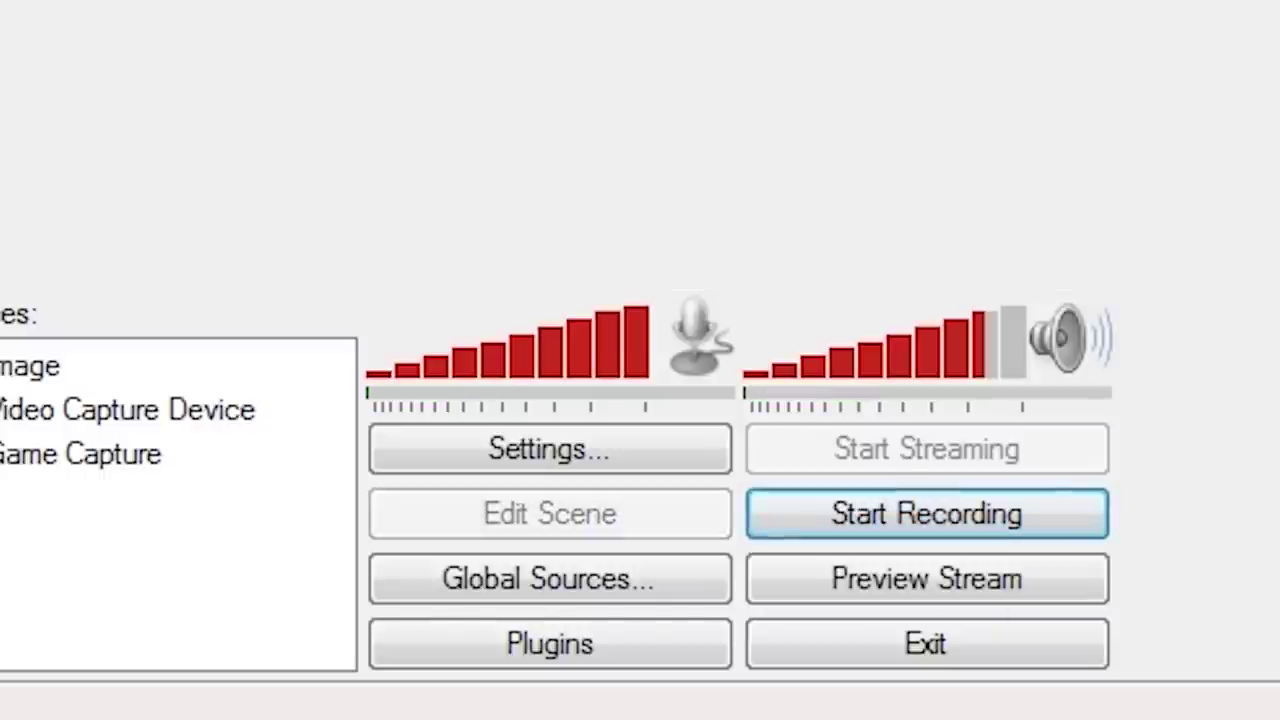